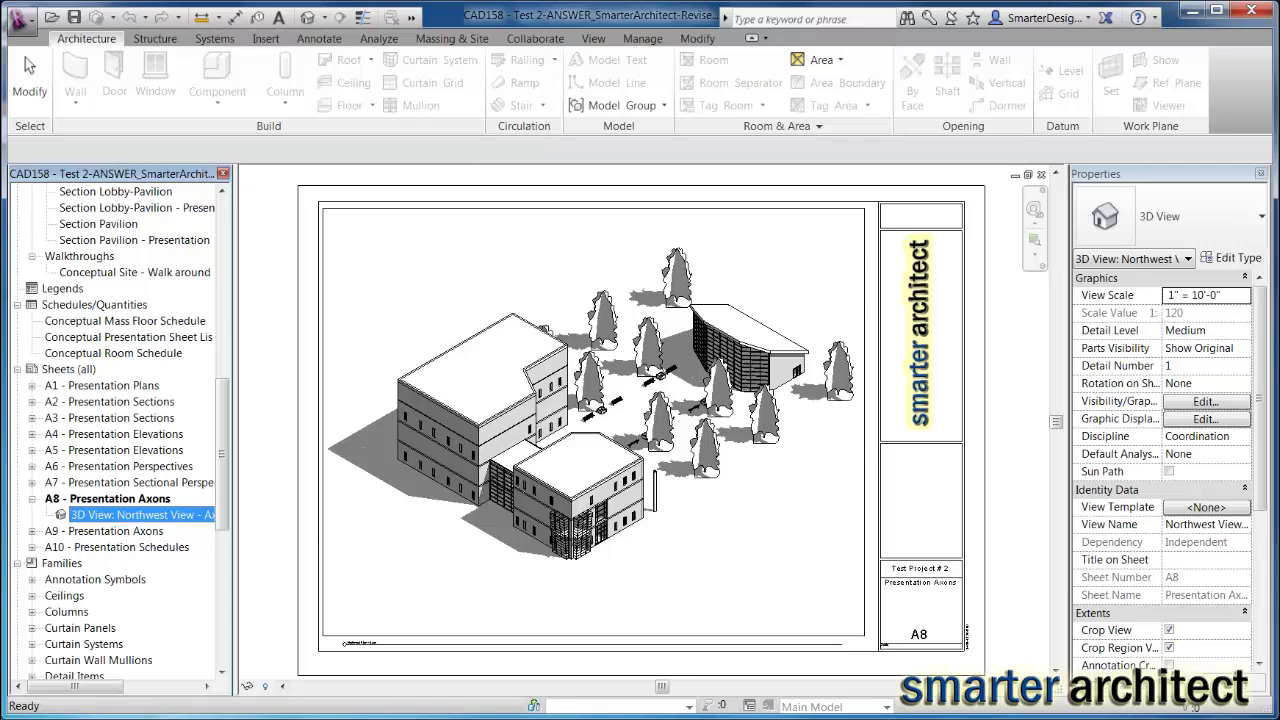
Select the A8 sheet and browse the application menu without choosing a command.
click(270, 200)
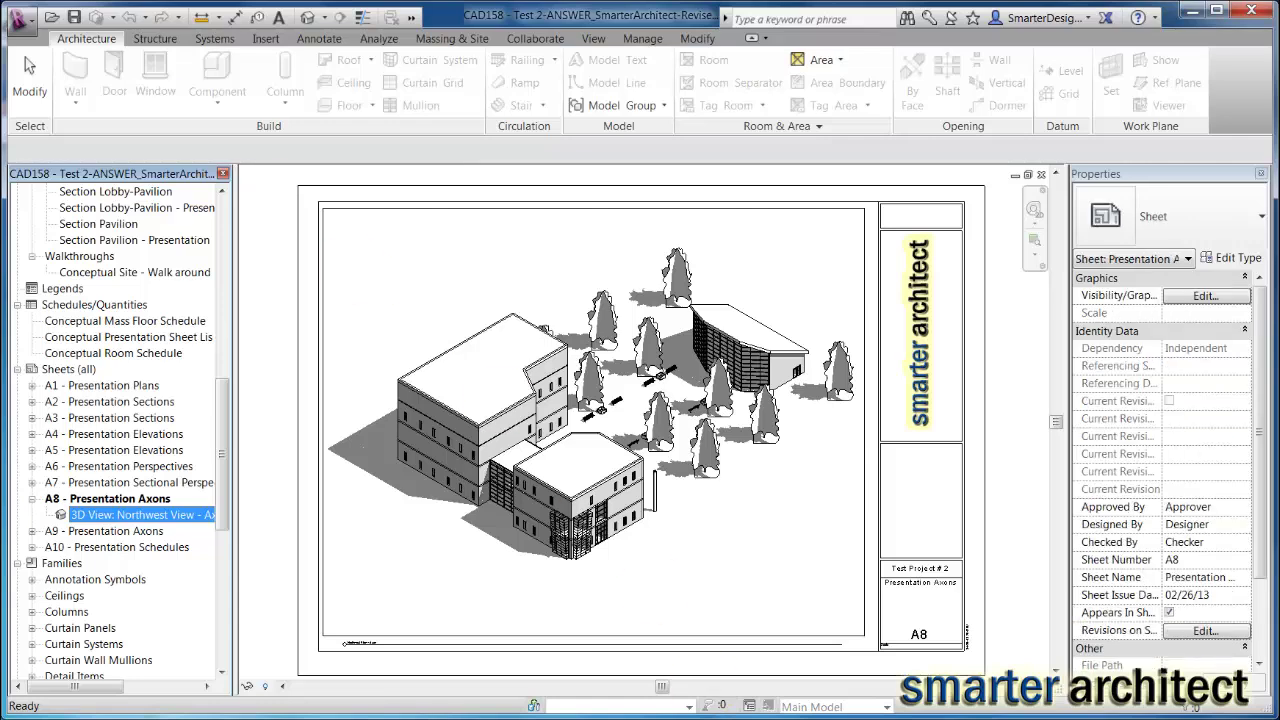
click(20, 20)
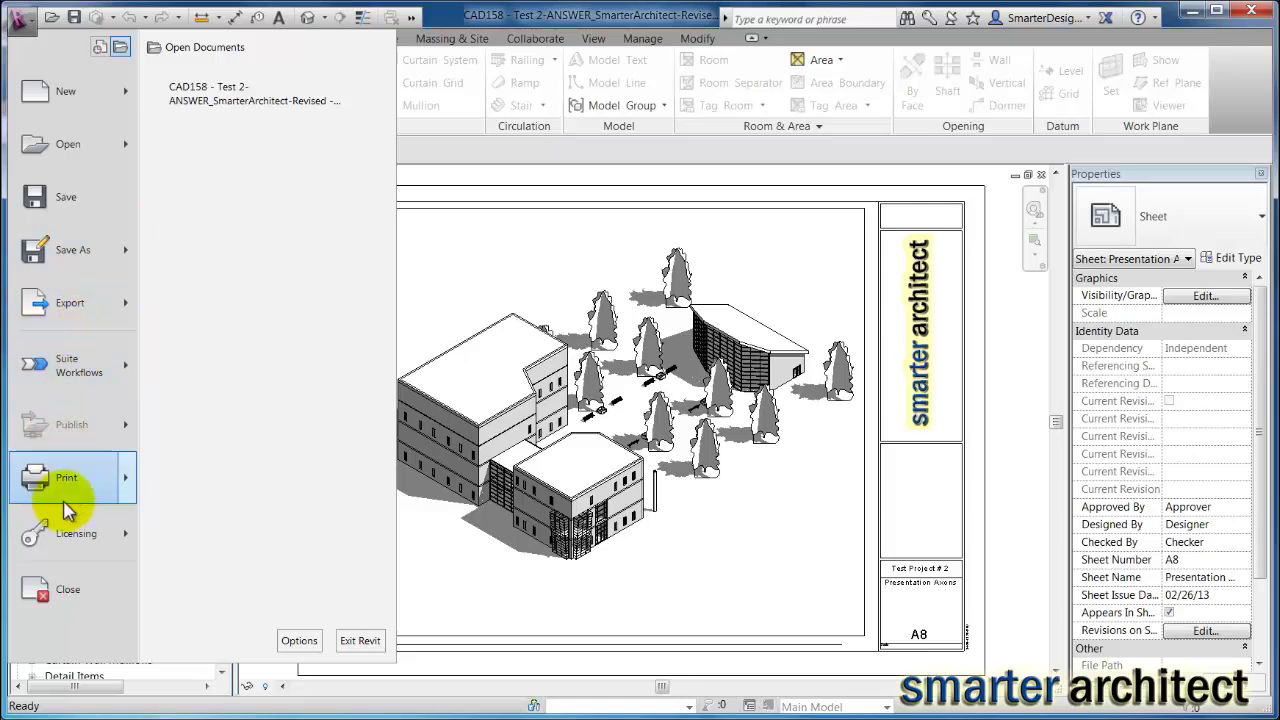
mouse_move(85, 500)
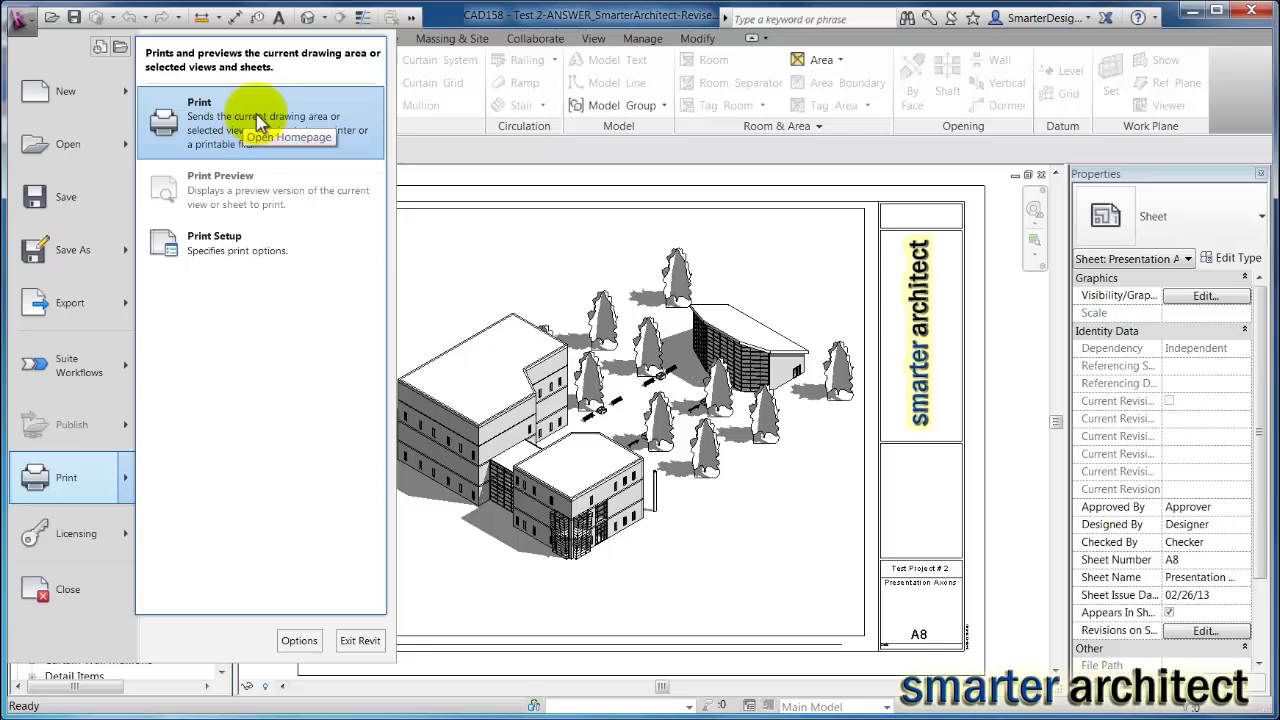
mouse_move(93, 328)
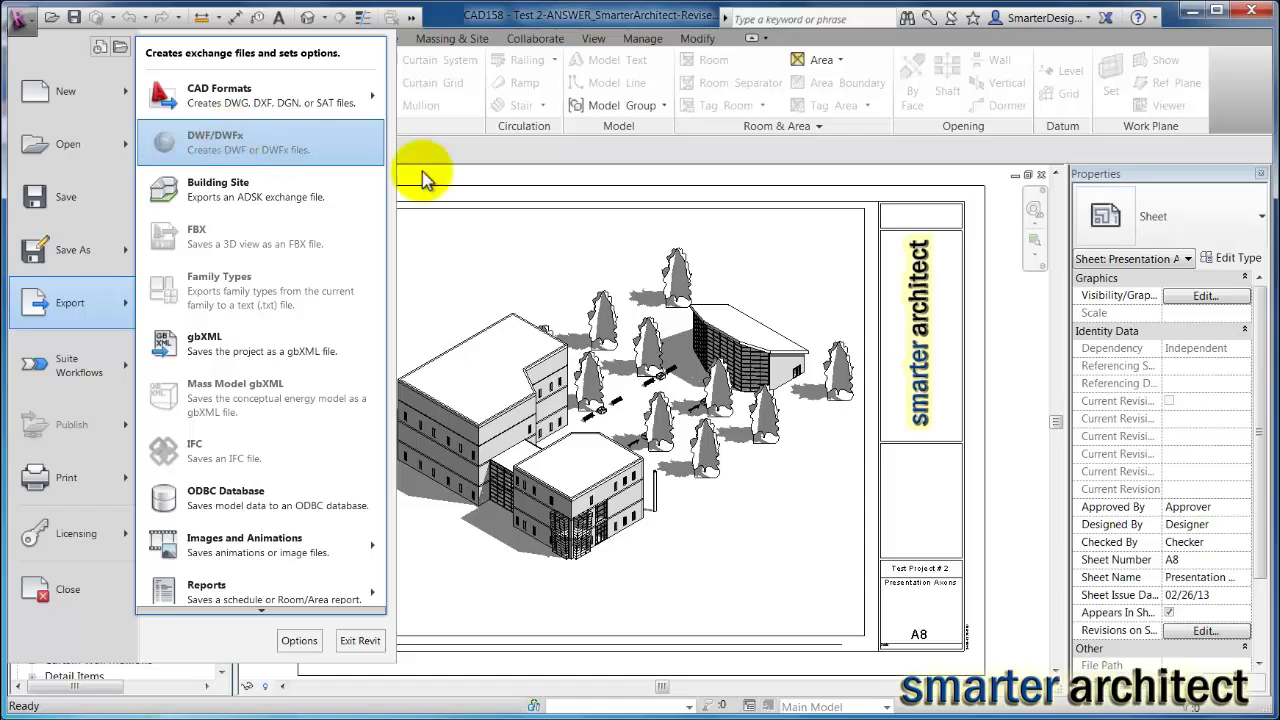
click(1030, 360)
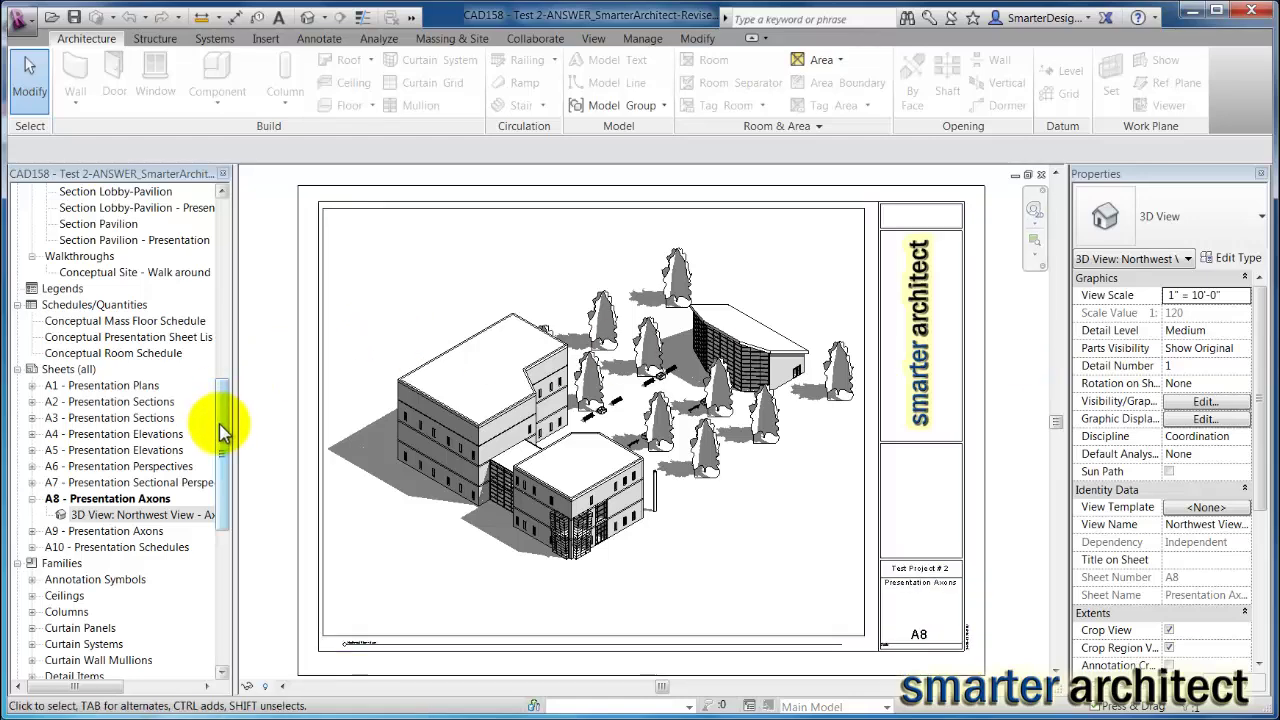
Open the Northwest View - Axon 3D view from the Project Browser's 3D Views list.
drag(222, 428, 221, 455)
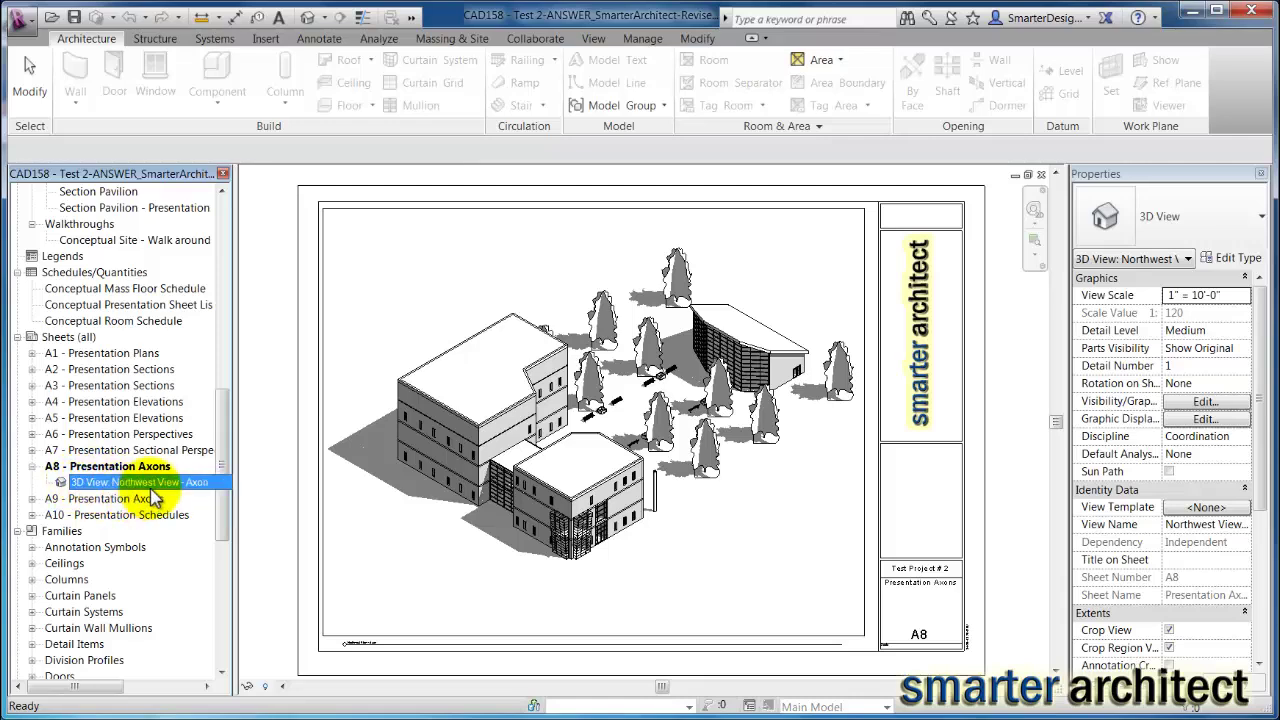
drag(221, 429, 246, 263)
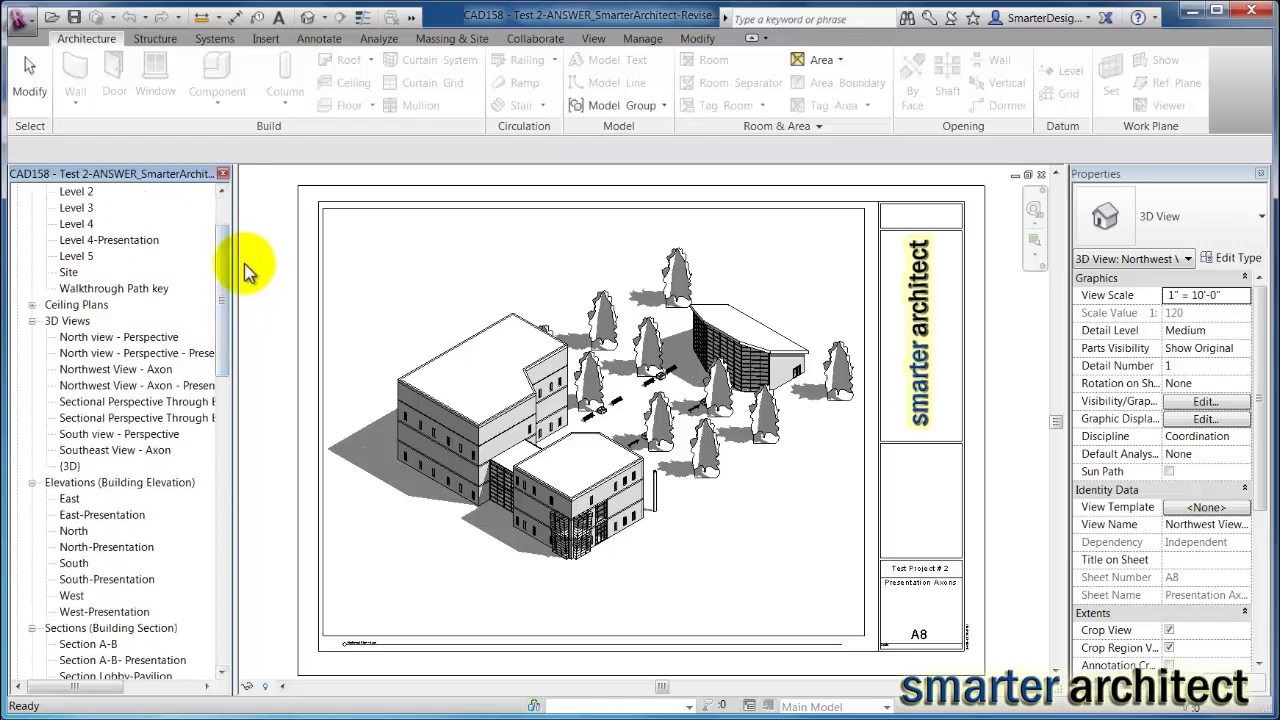
click(97, 388)
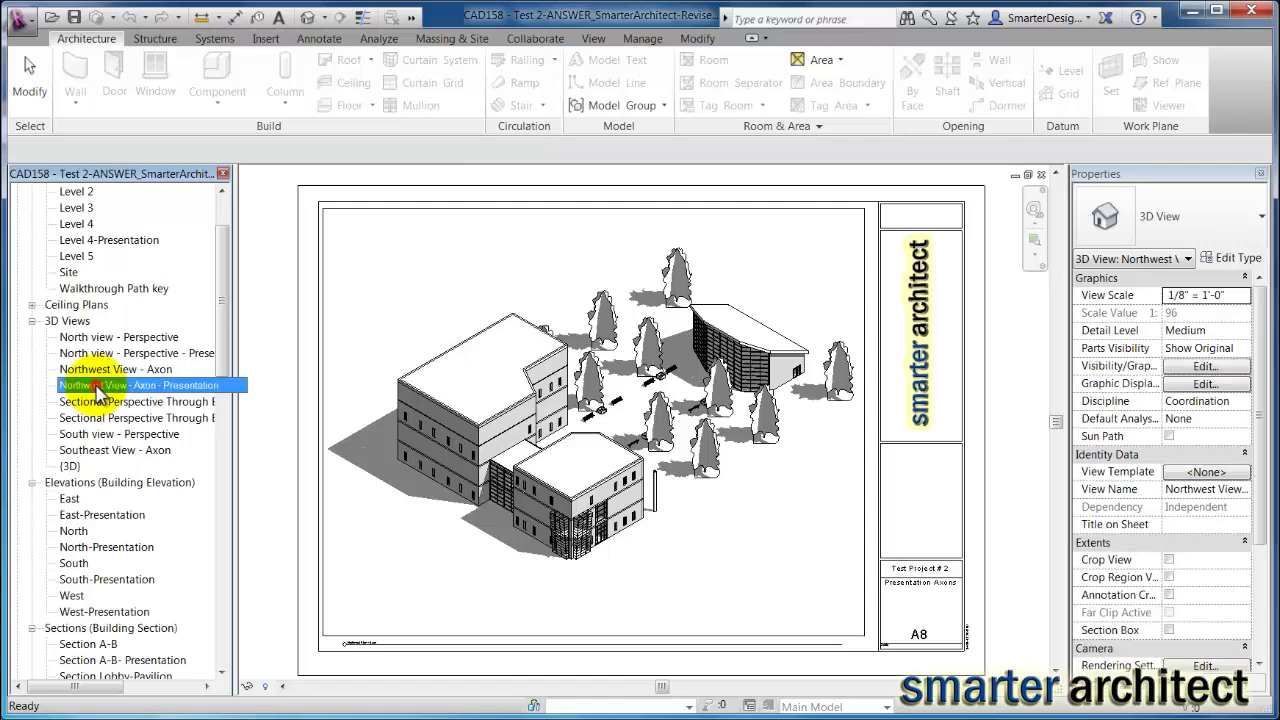
double_click(97, 369)
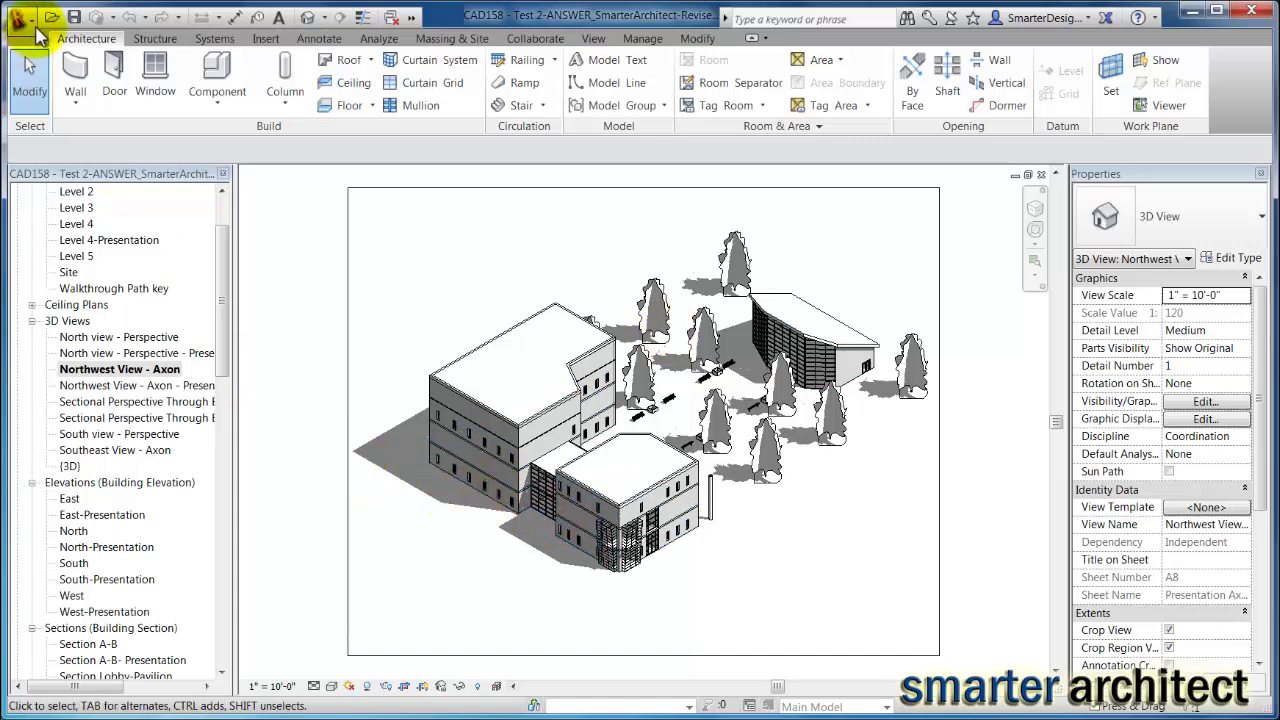
Bring up DWF Export Settings for the current Northwest View - Axon from the application menu's Export.
click(24, 20)
mouse_move(28, 312)
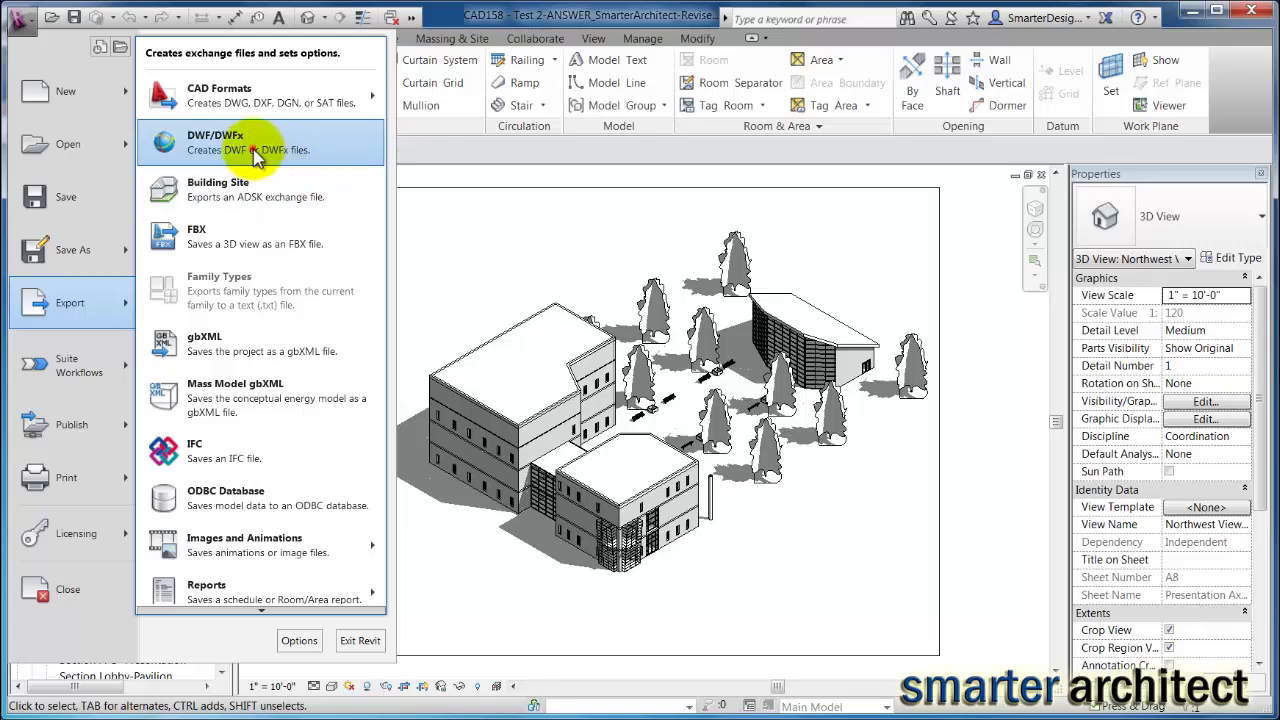
key(Escape)
key(Escape)
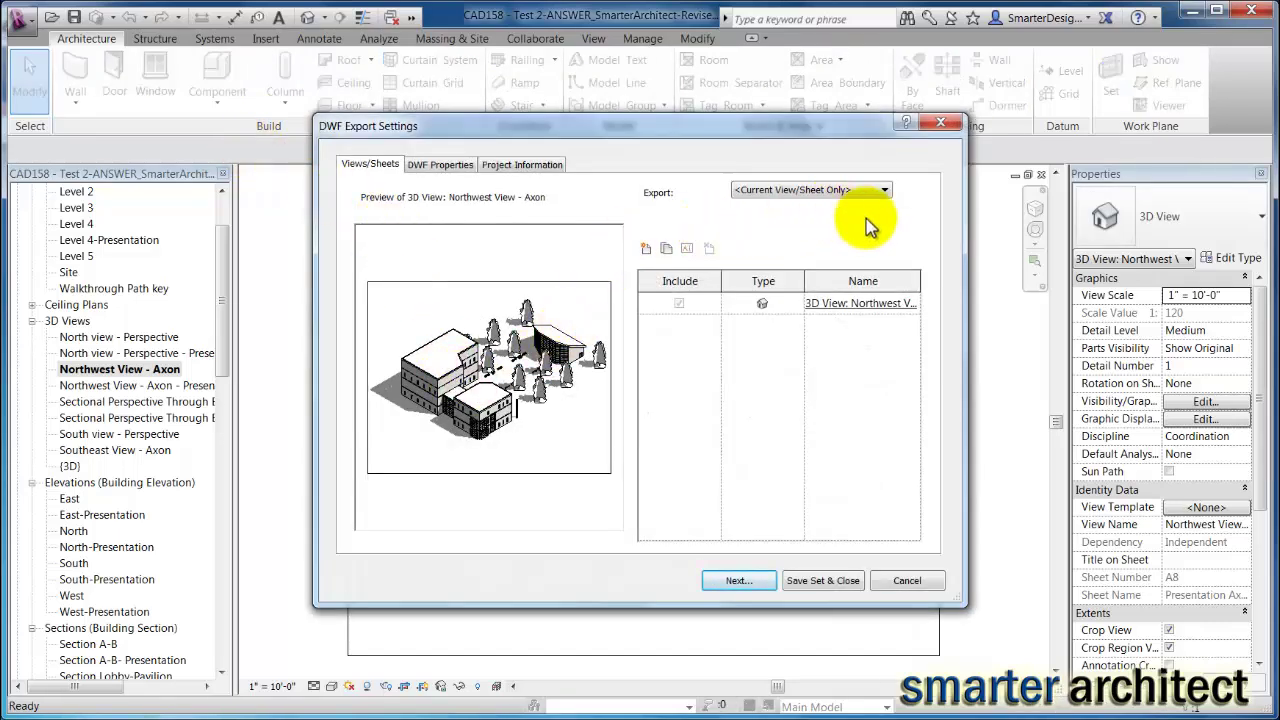
click(884, 190)
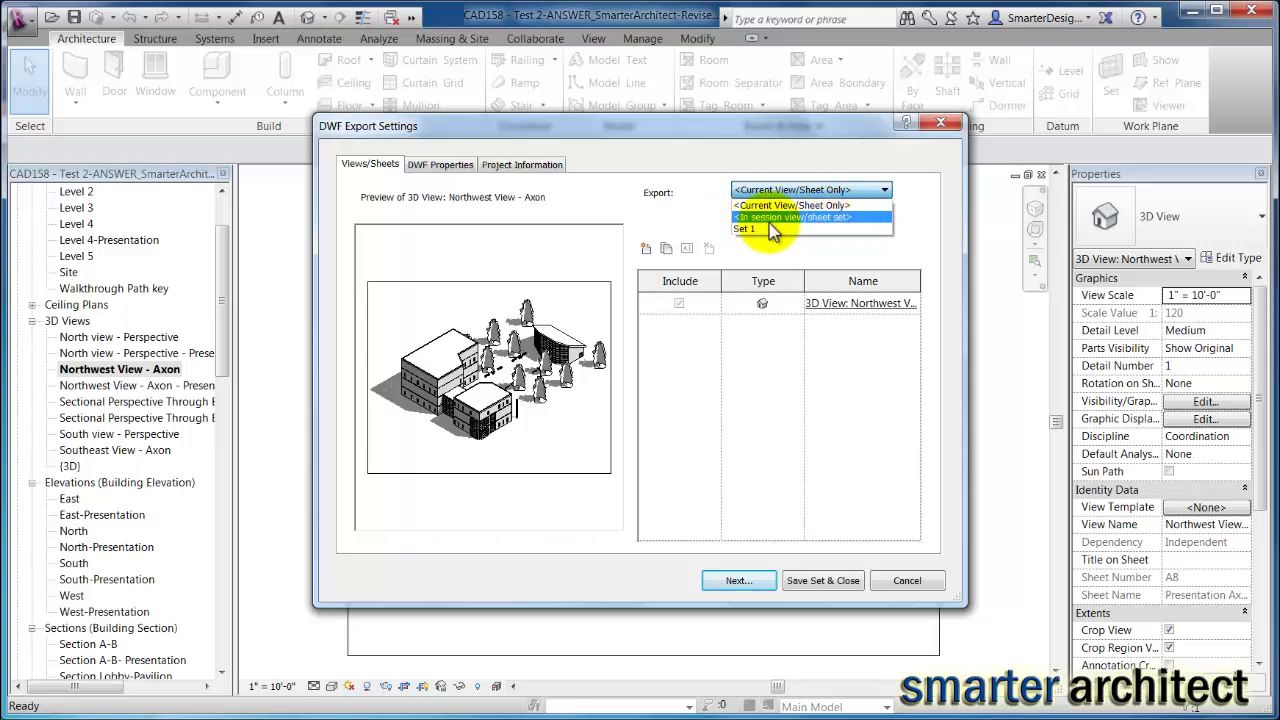
click(719, 243)
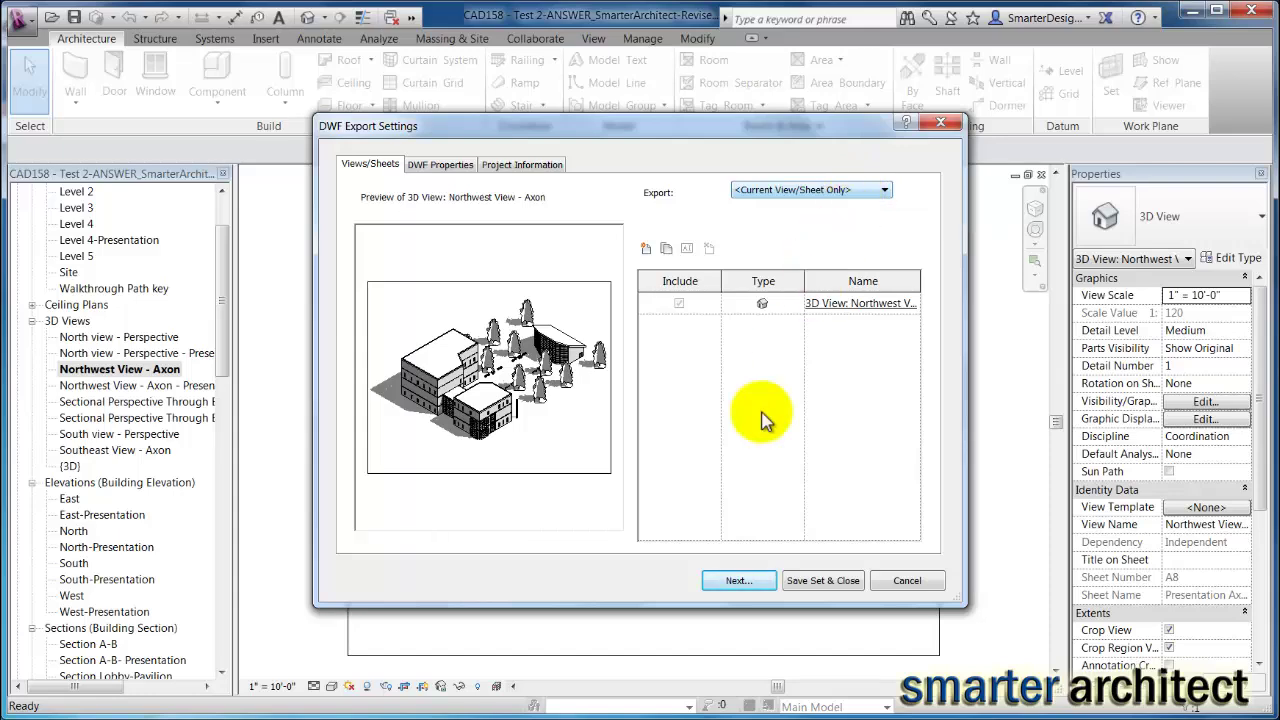
Save the export to the Desktop as DWF Files (*.dwf) instead of DWFx.
click(738, 581)
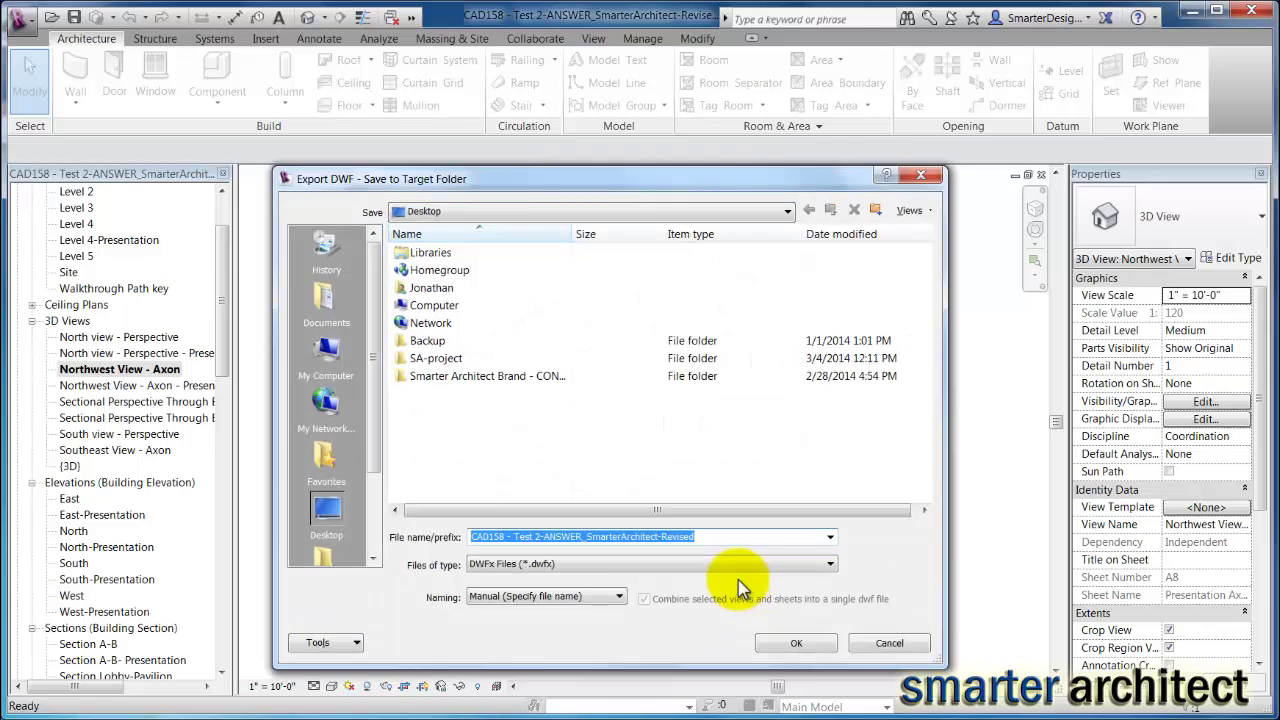
click(716, 566)
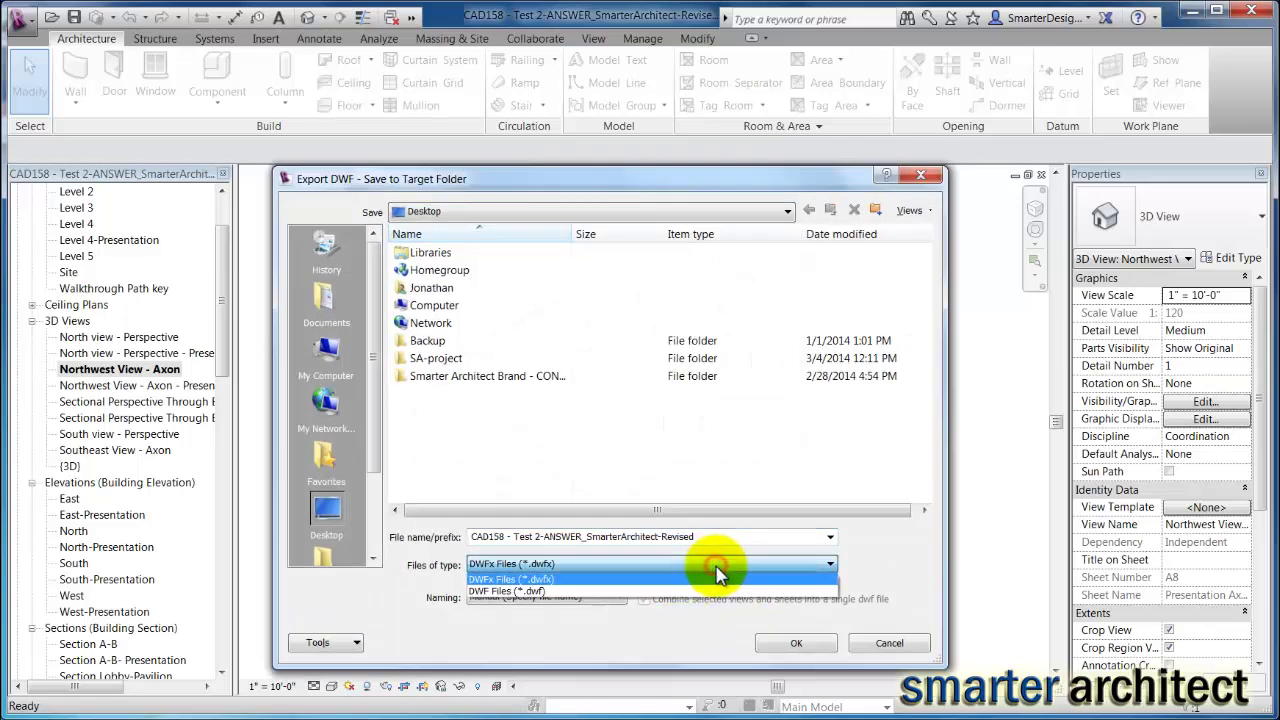
click(525, 591)
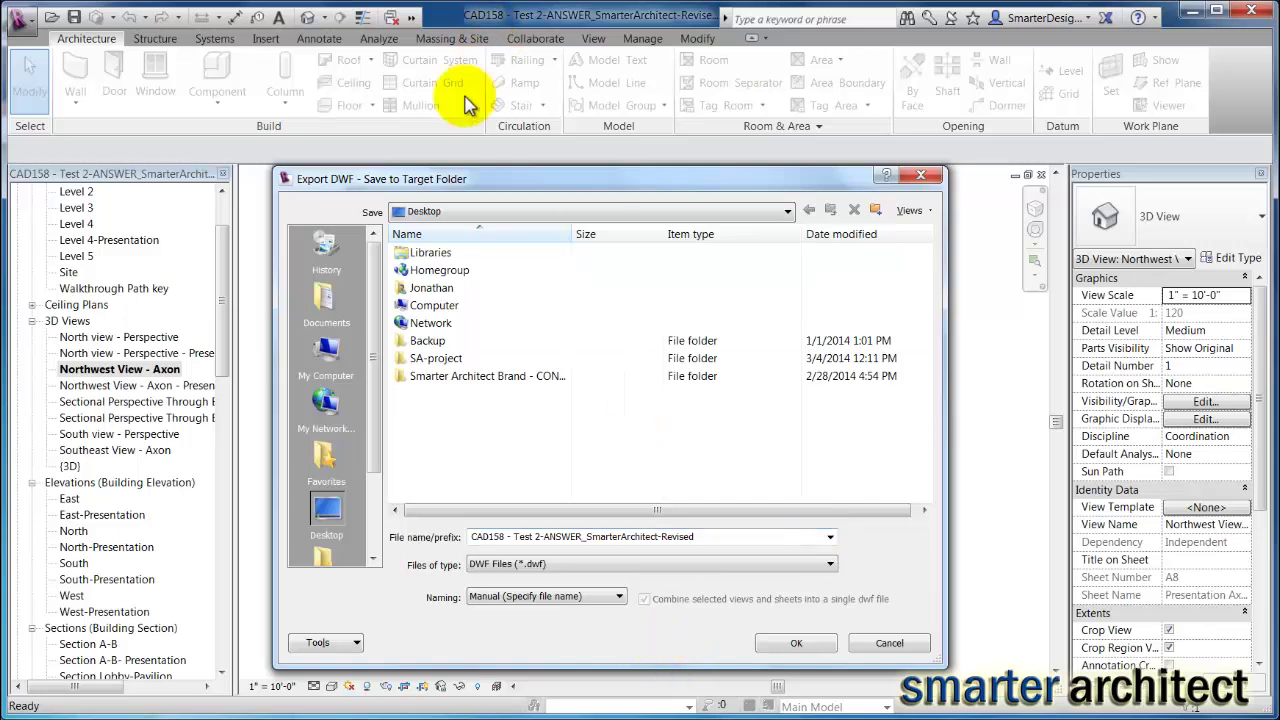
click(804, 644)
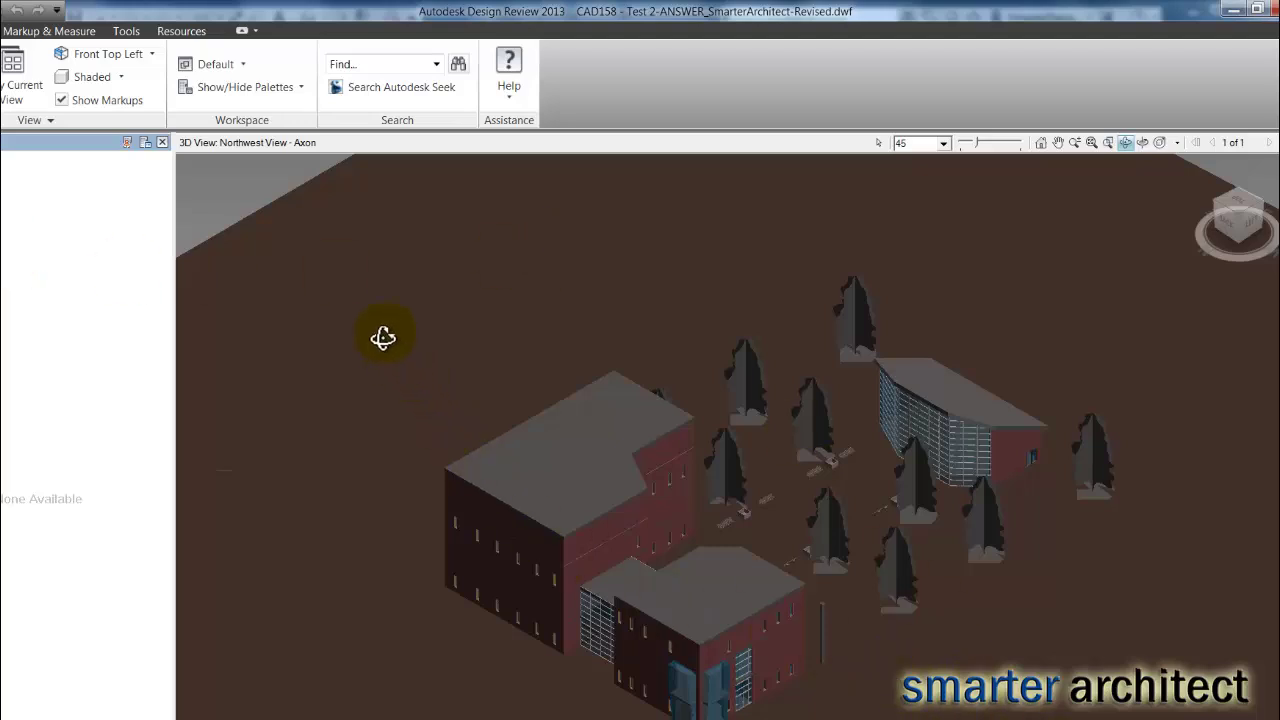
Zoom out, try Edges Only, then render the axon as Shaded with Edges.
scroll(349, 267, down, 1)
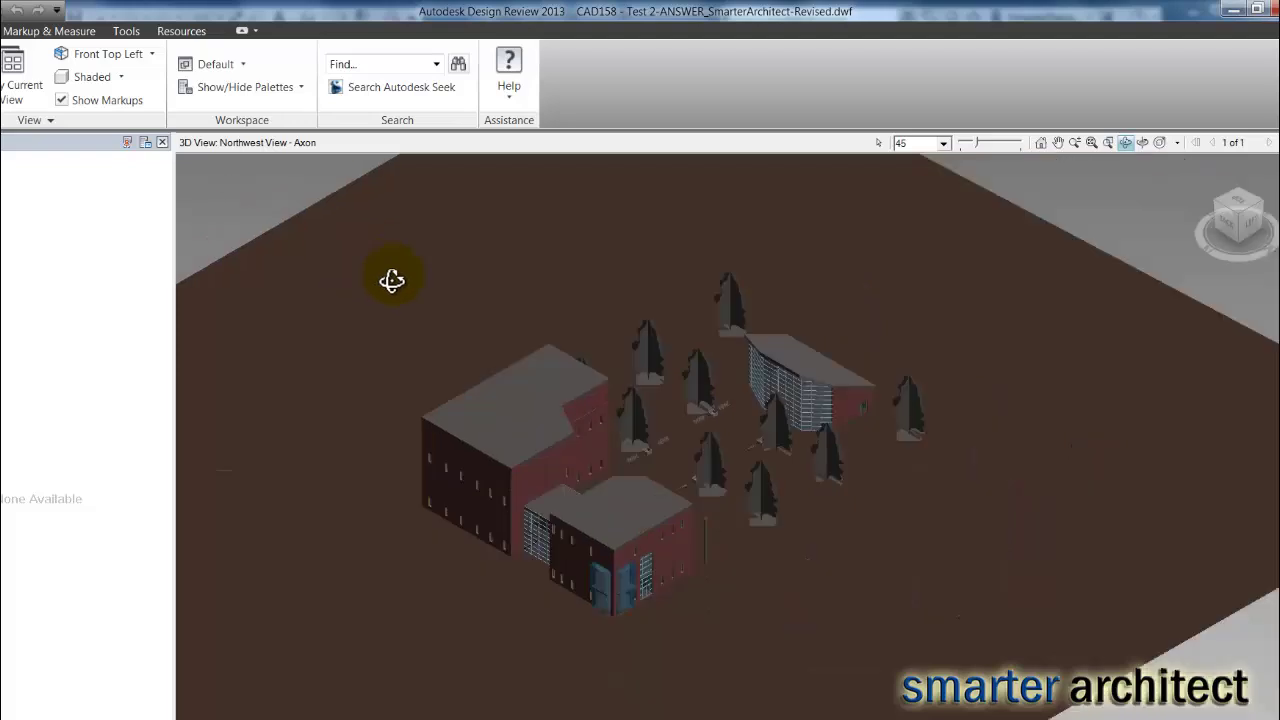
click(120, 78)
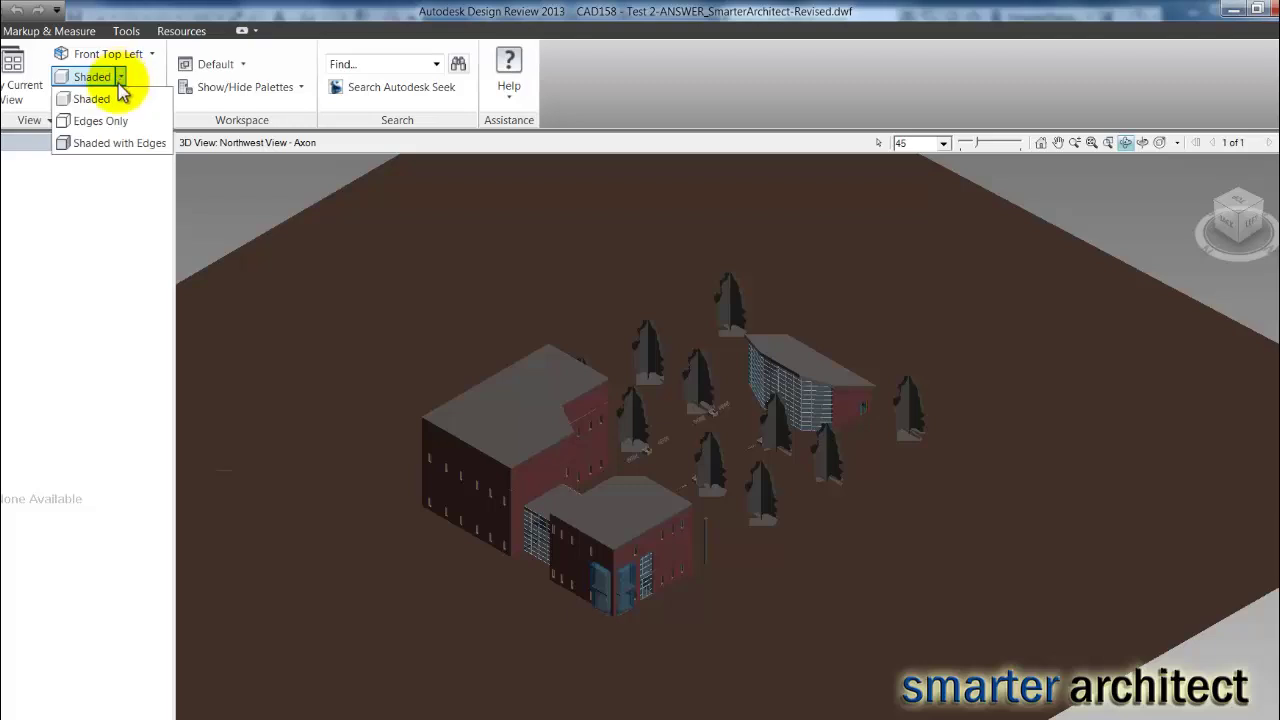
click(118, 124)
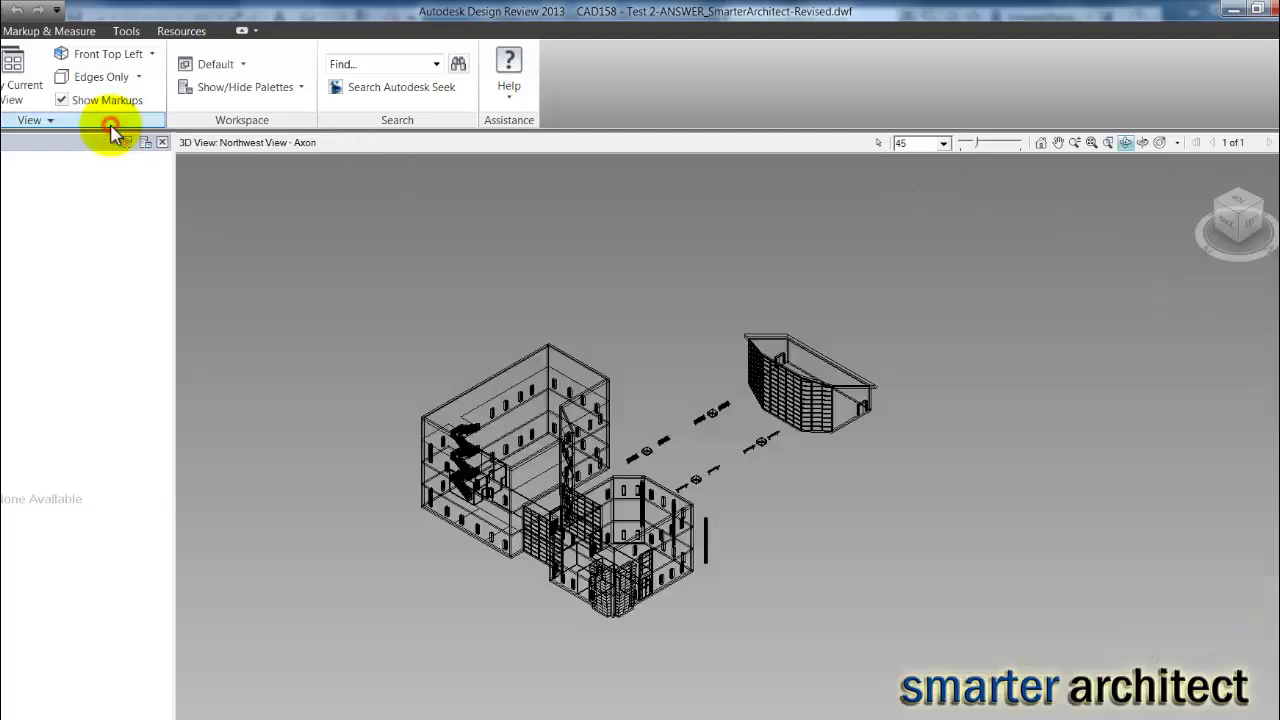
click(138, 78)
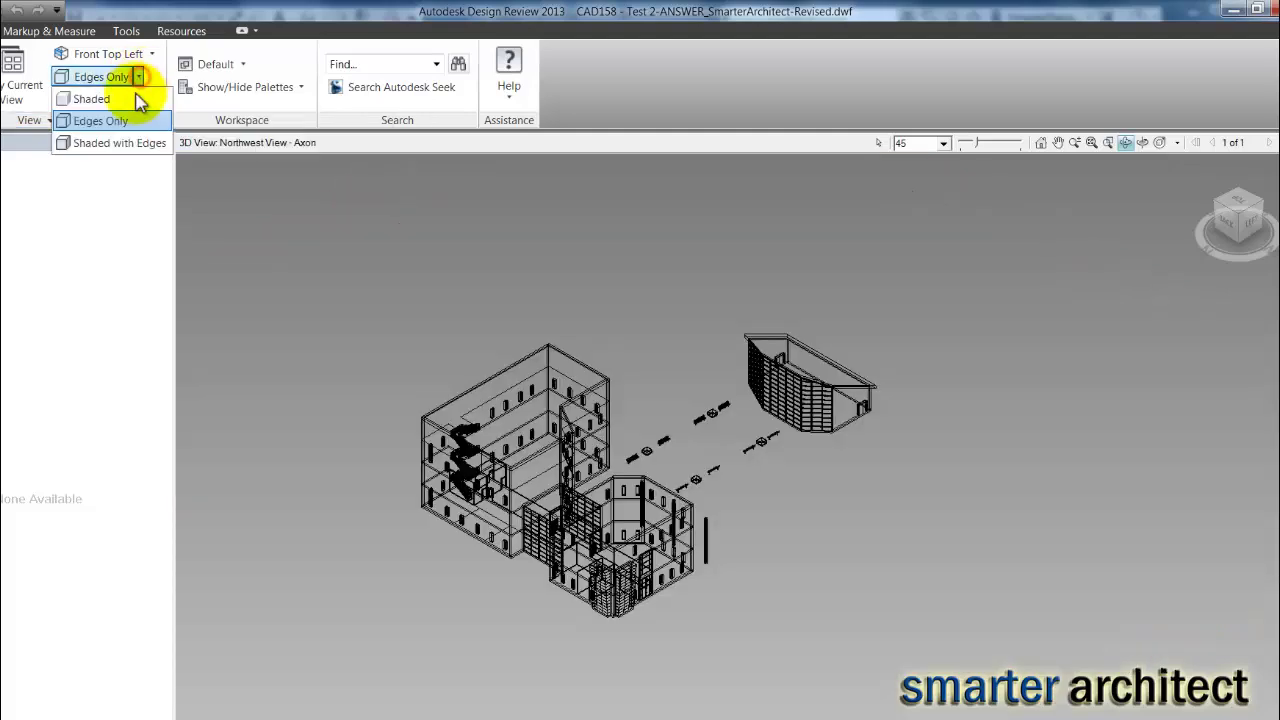
click(131, 143)
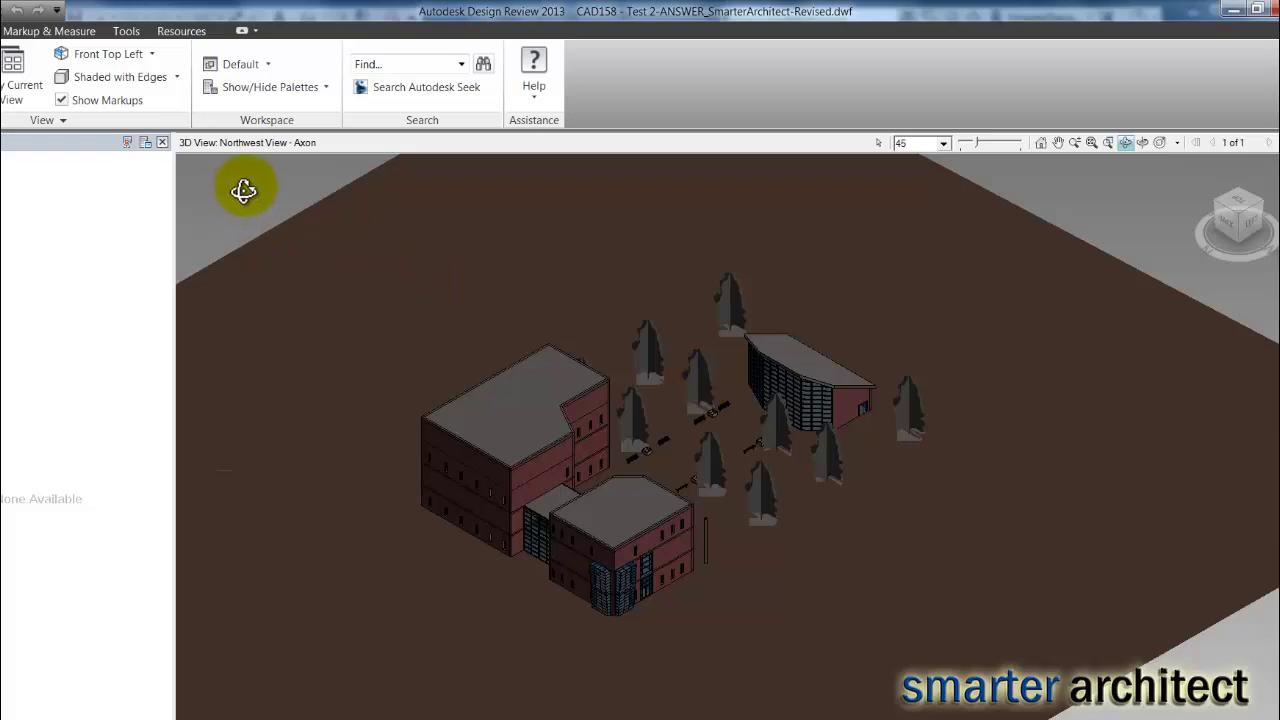
Swing the model to another ViewCube corner, adjust zoom, then restore the viewer to a window.
click(1262, 210)
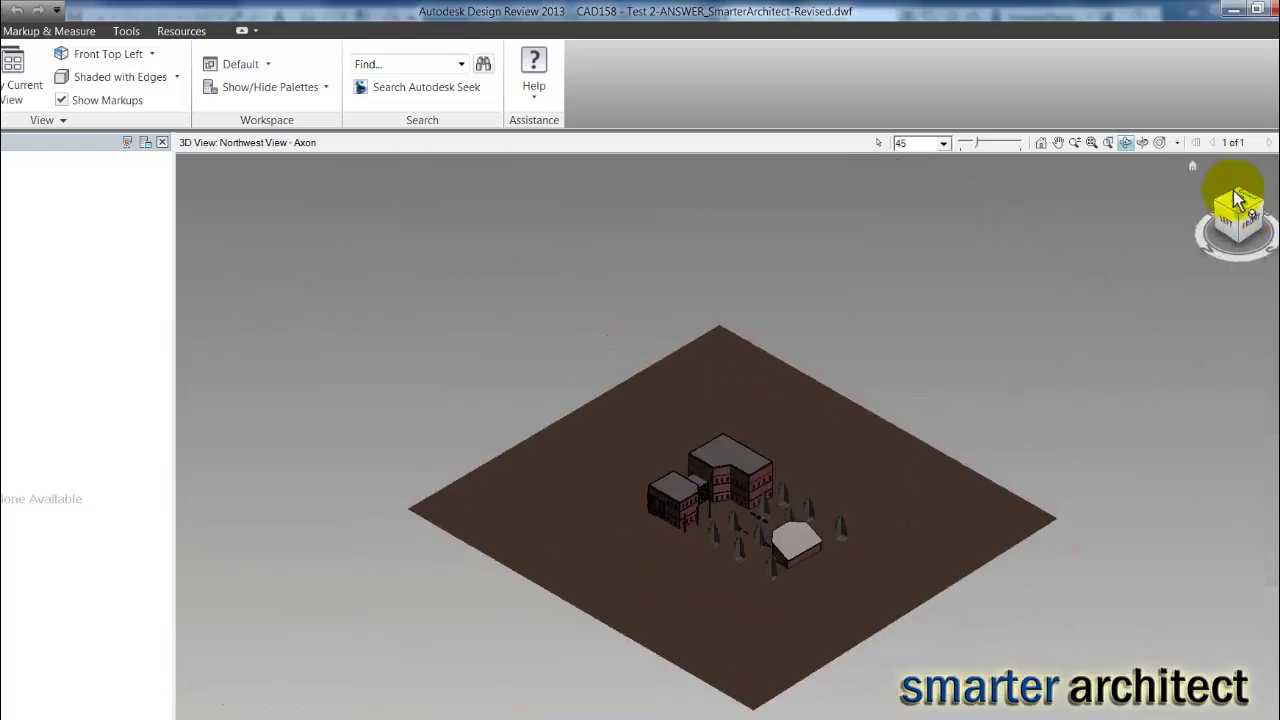
click(1236, 192)
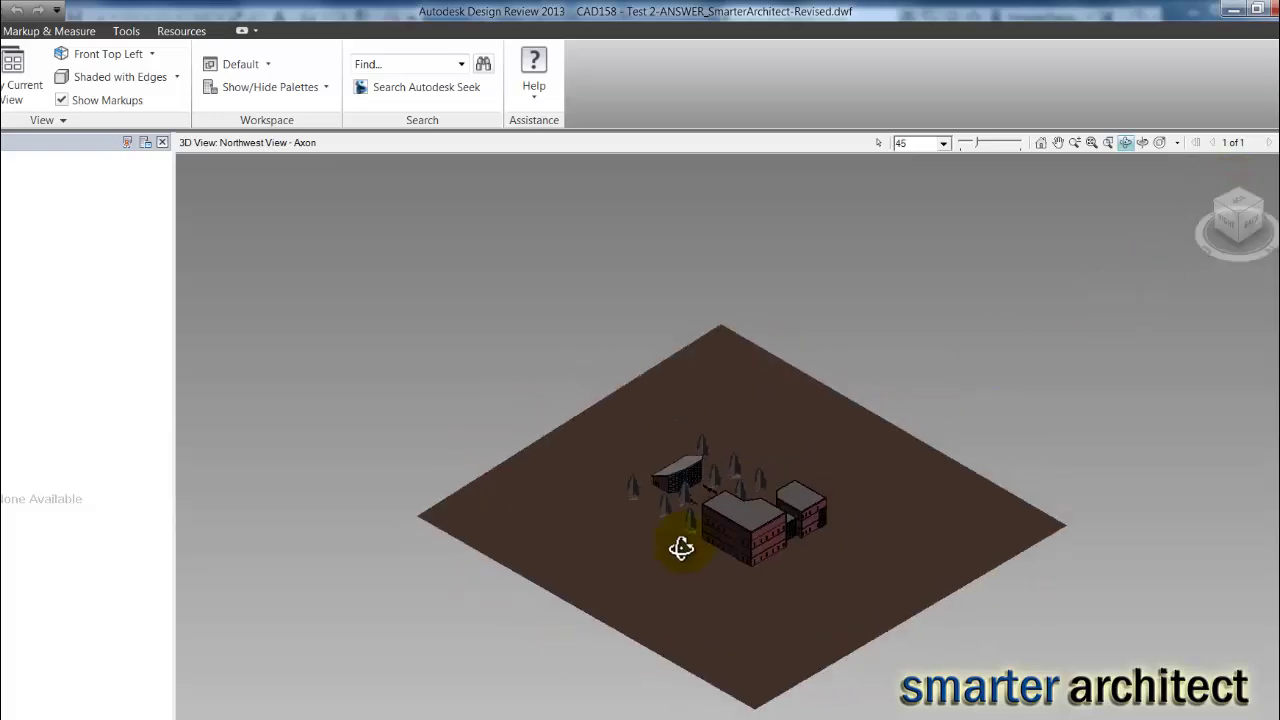
scroll(710, 548, up, 6)
scroll(747, 537, down, 6)
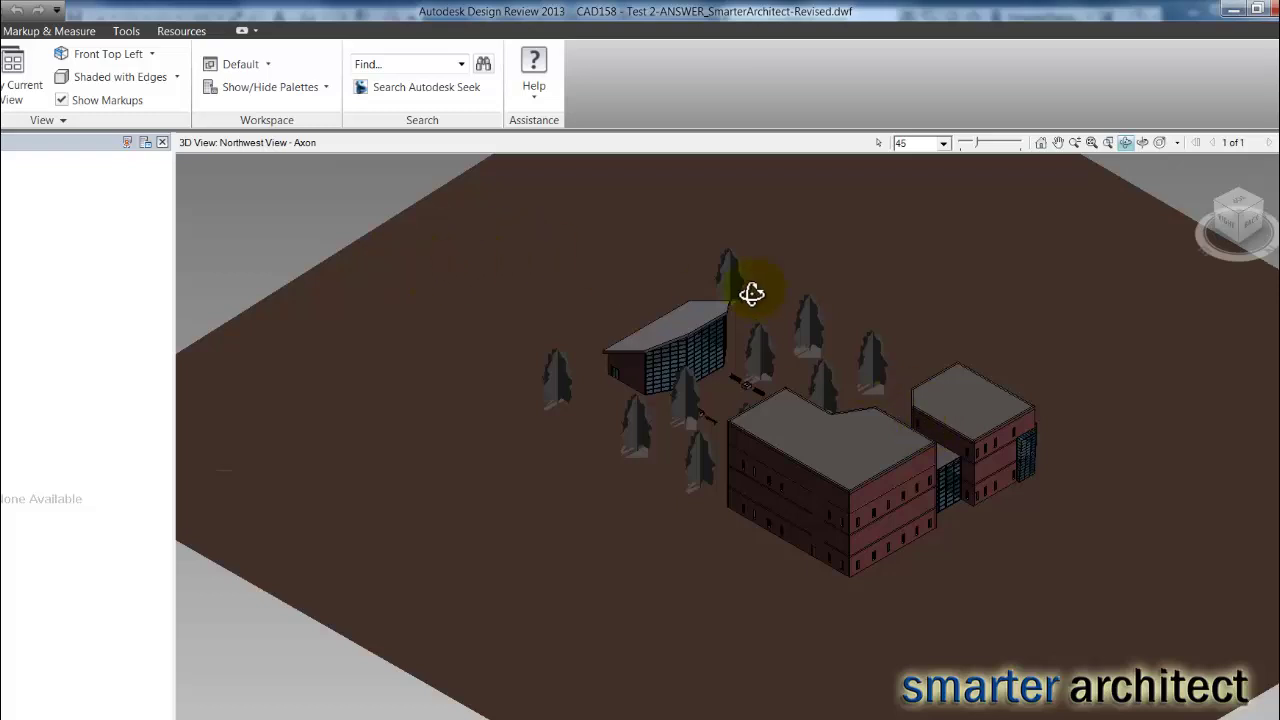
click(519, 322)
click(1257, 9)
Glance at the Acrobat PDF, then return to Design Review and zoom out and pan to show the whole site.
drag(1184, 20, 1190, 60)
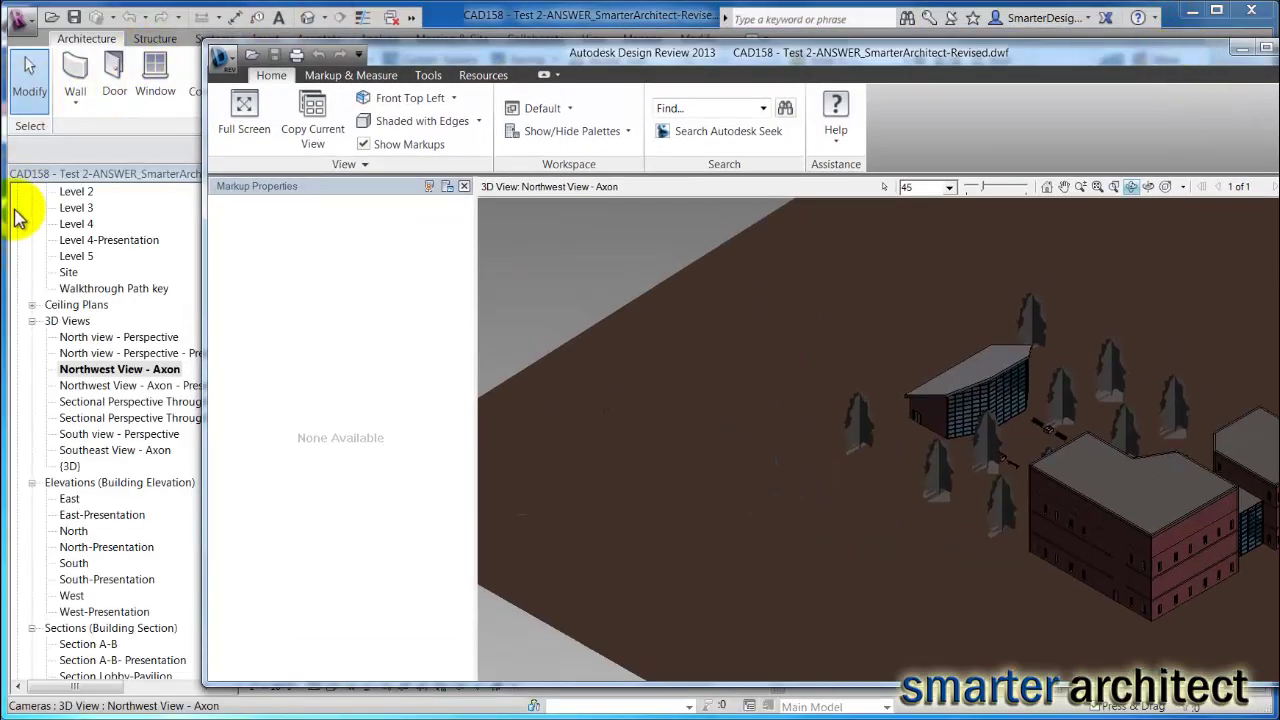
key(alt+Tab)
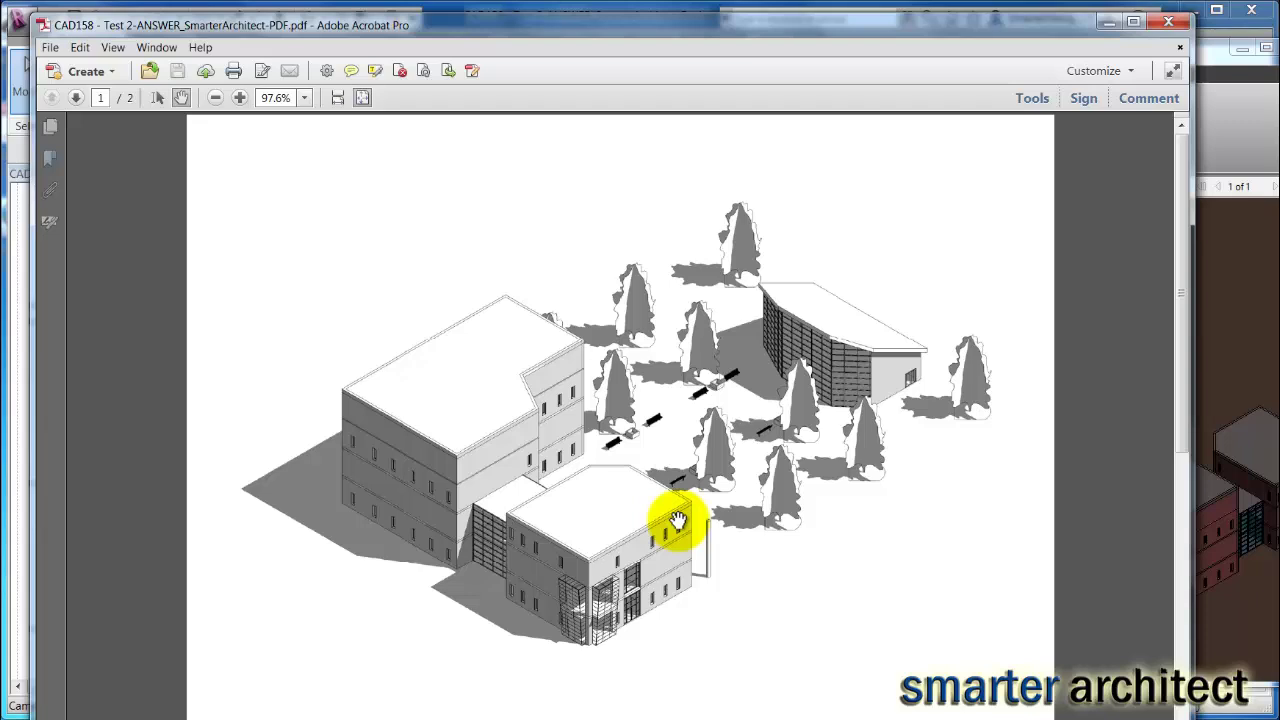
click(1245, 337)
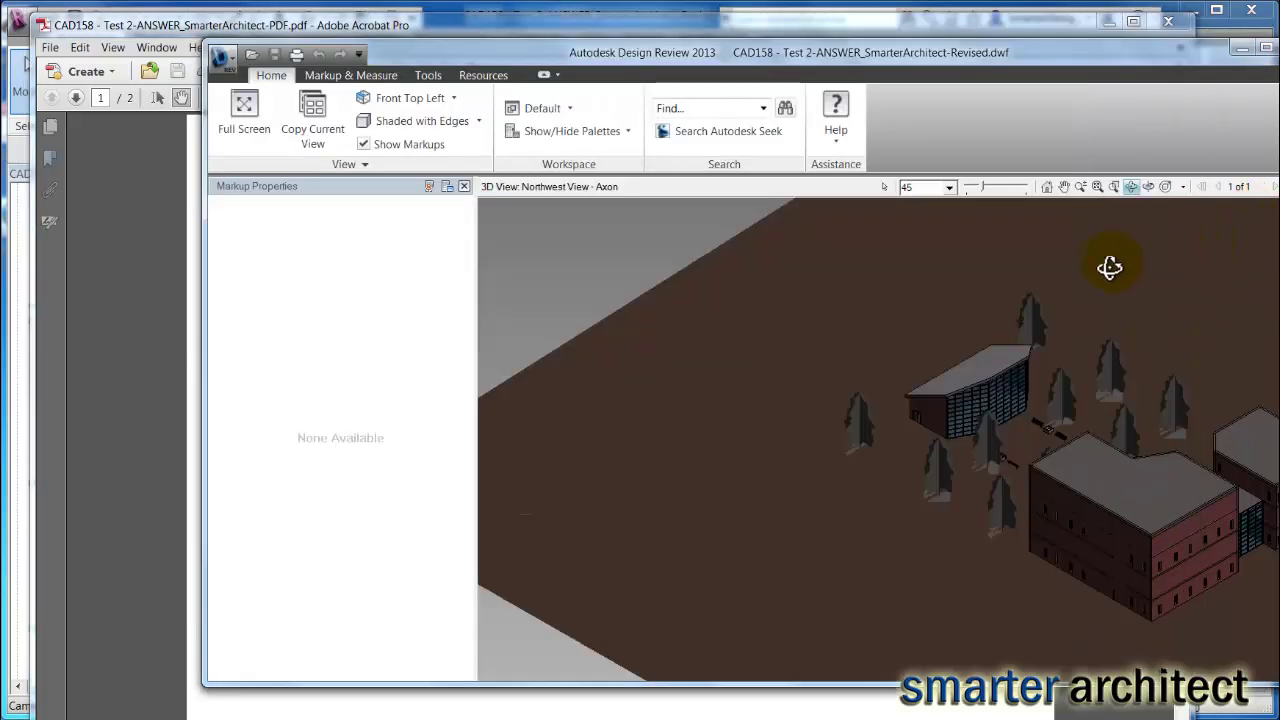
scroll(884, 304, down, 5)
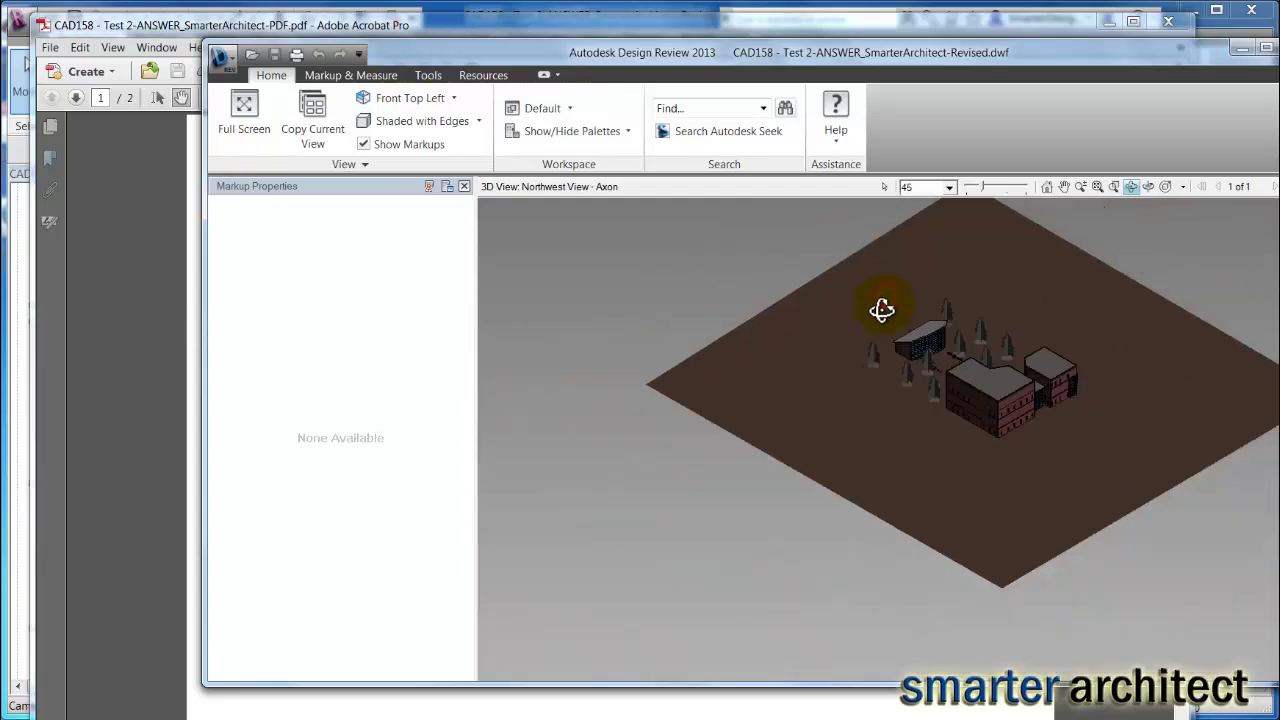
middle_drag(1020, 326, 751, 388)
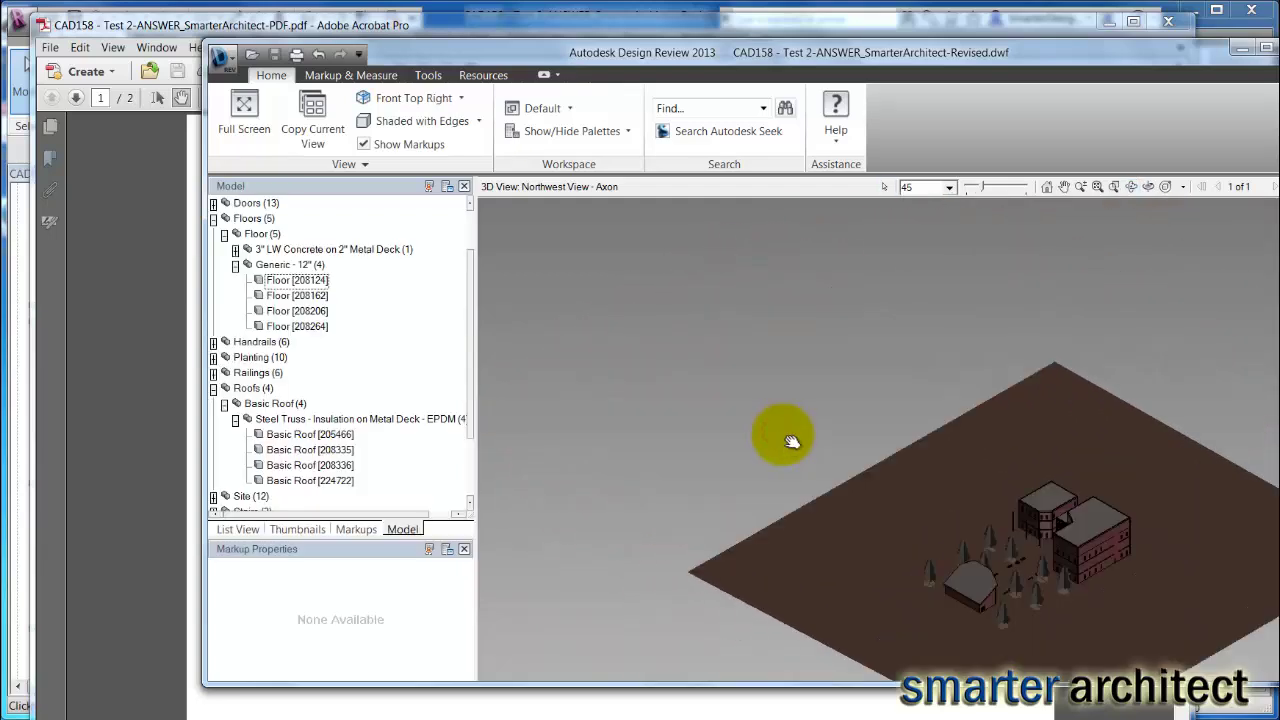
middle_drag(777, 434, 603, 334)
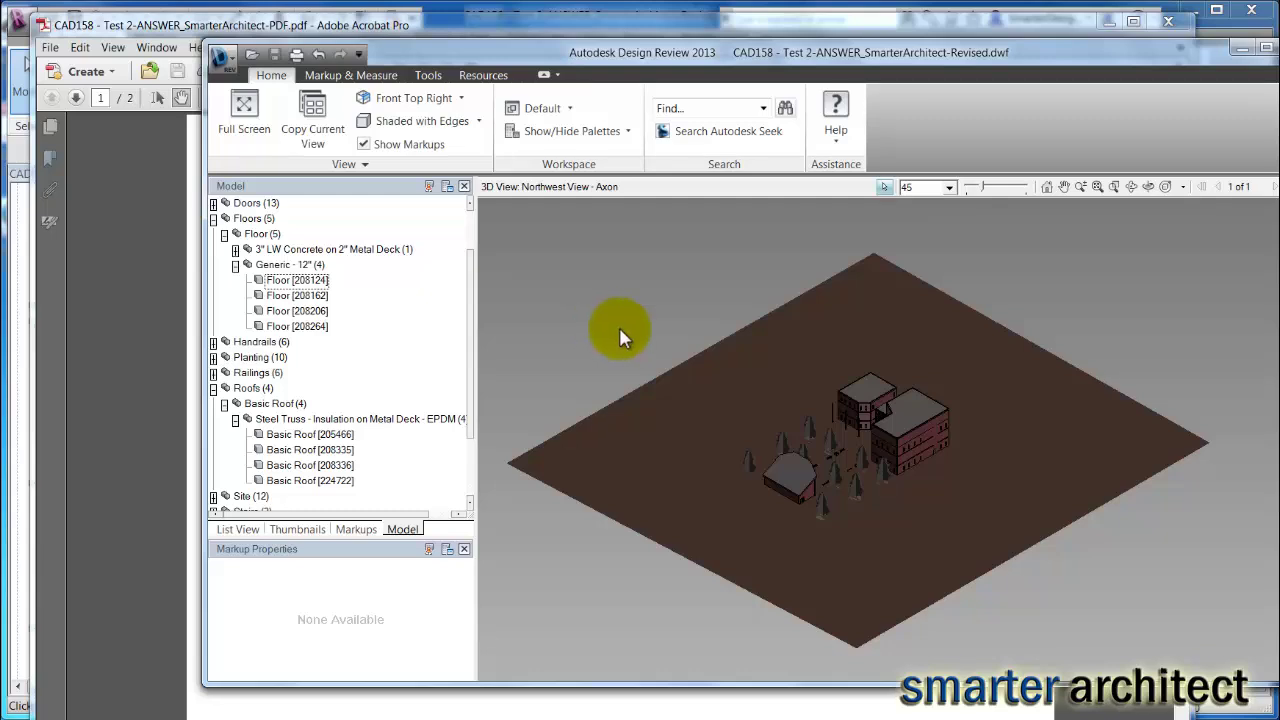
Zoom and pan so the three buildings and surrounding trees fill the view.
scroll(708, 397, up, 5)
middle_drag(708, 397, 702, 374)
scroll(528, 294, down, 5)
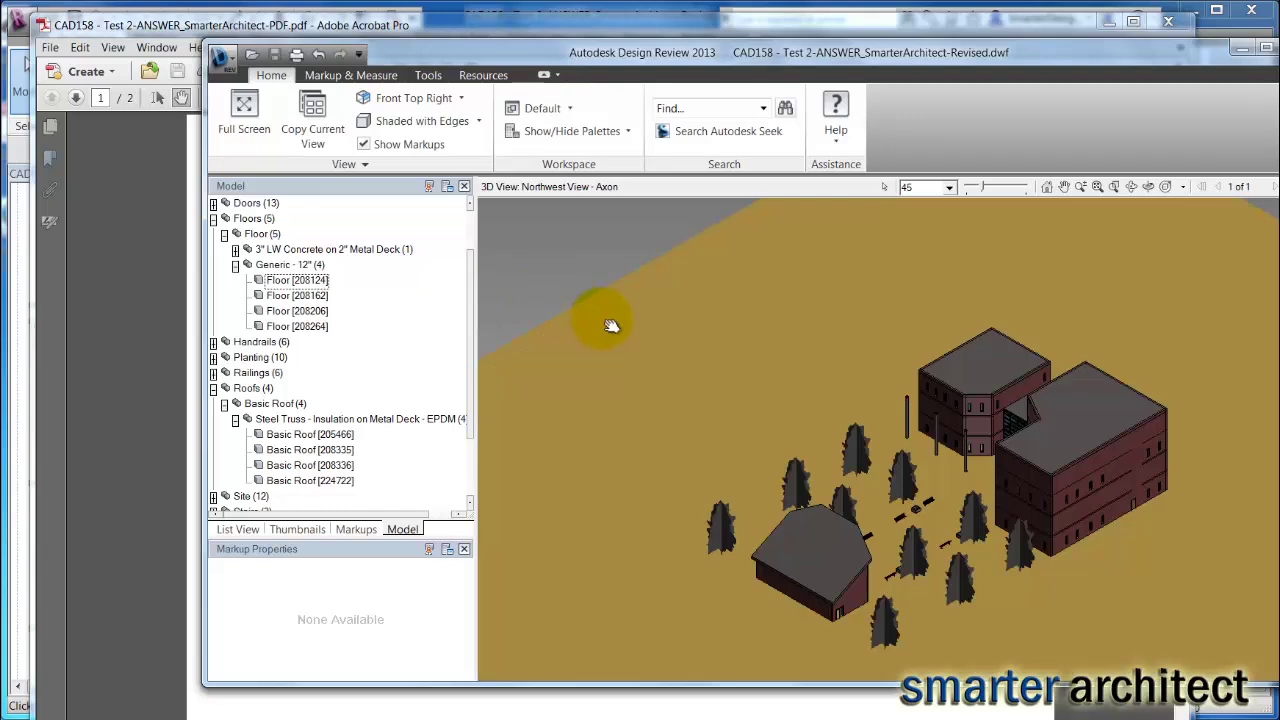
middle_drag(611, 326, 580, 294)
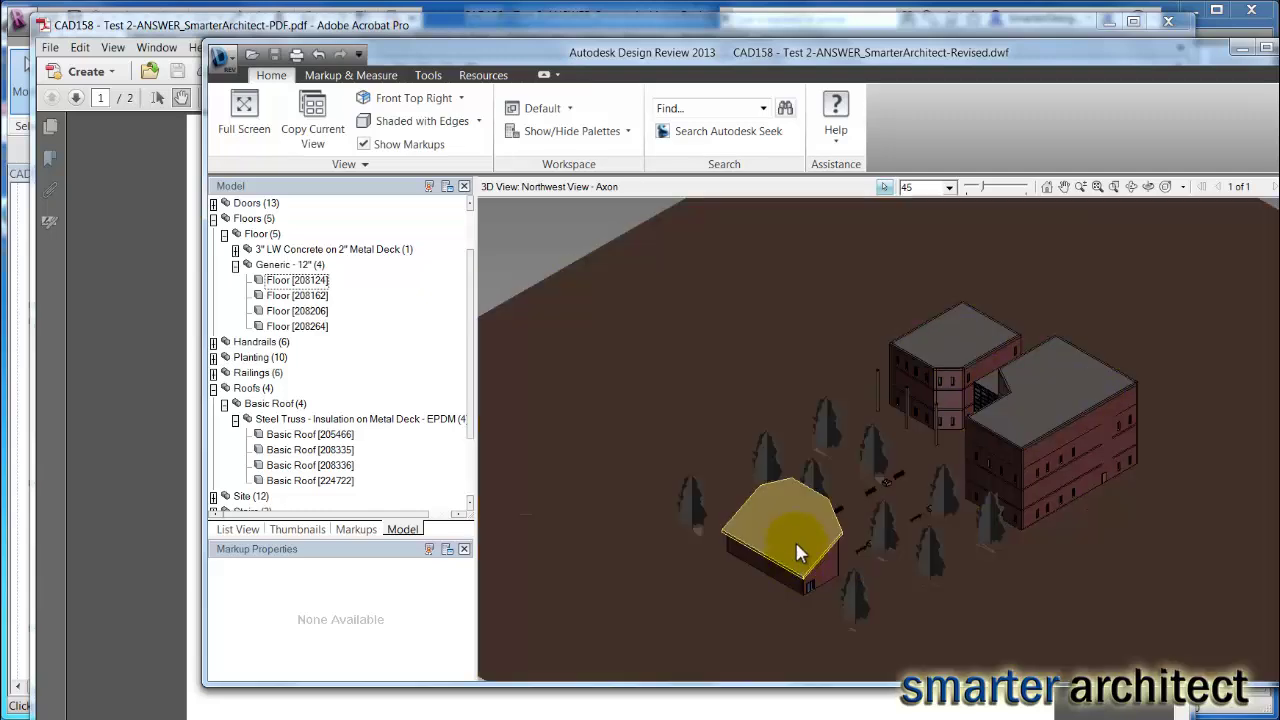
Hide the roofs of the right building, the left building and the house.
click(1030, 421)
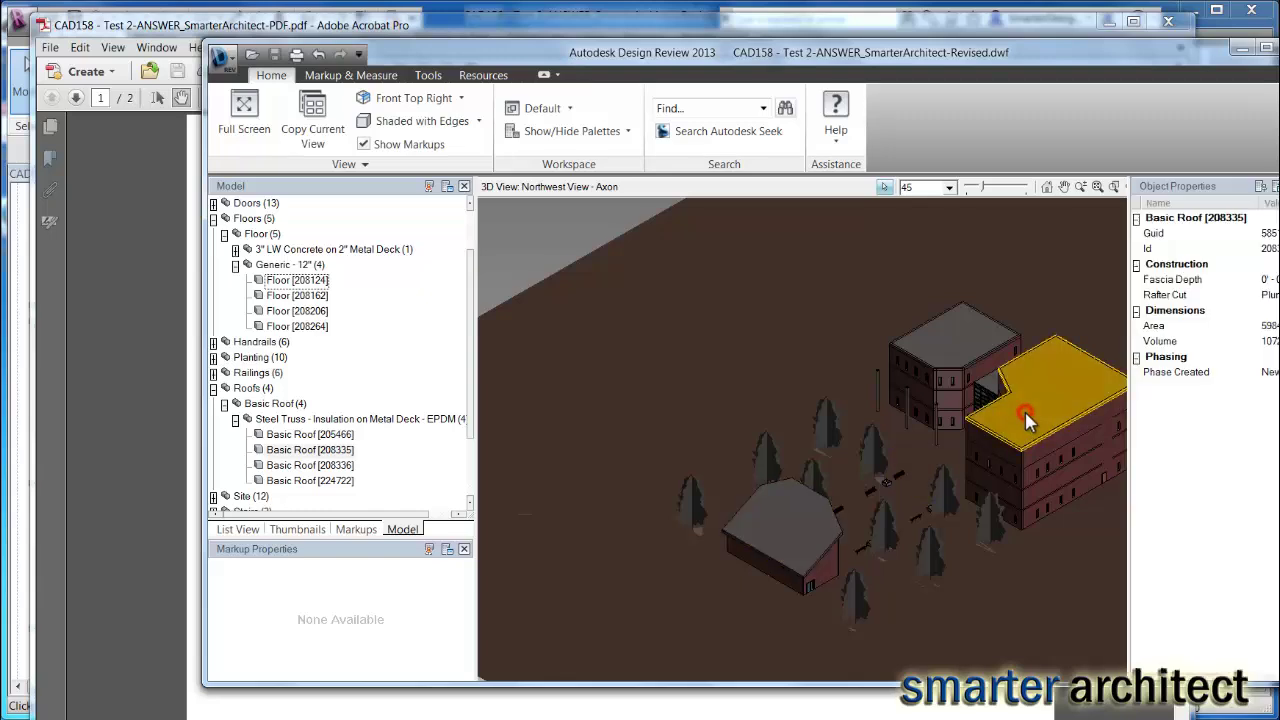
right_click(1030, 421)
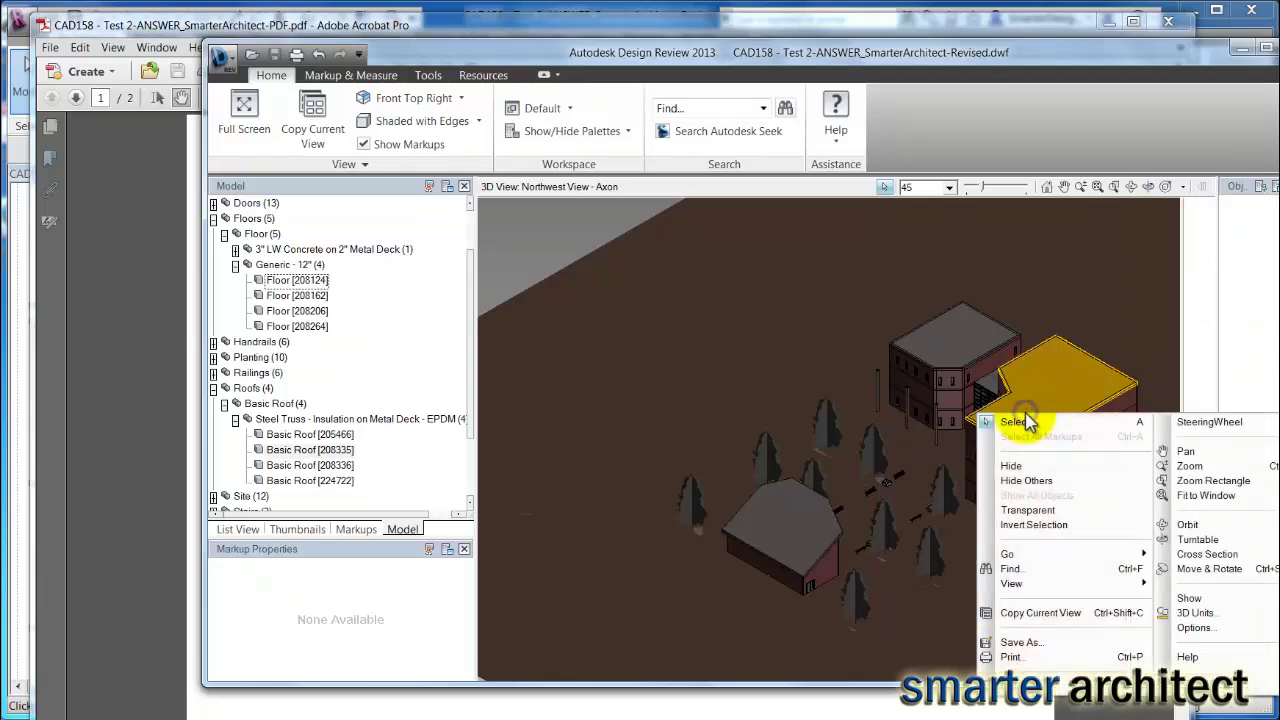
click(1020, 466)
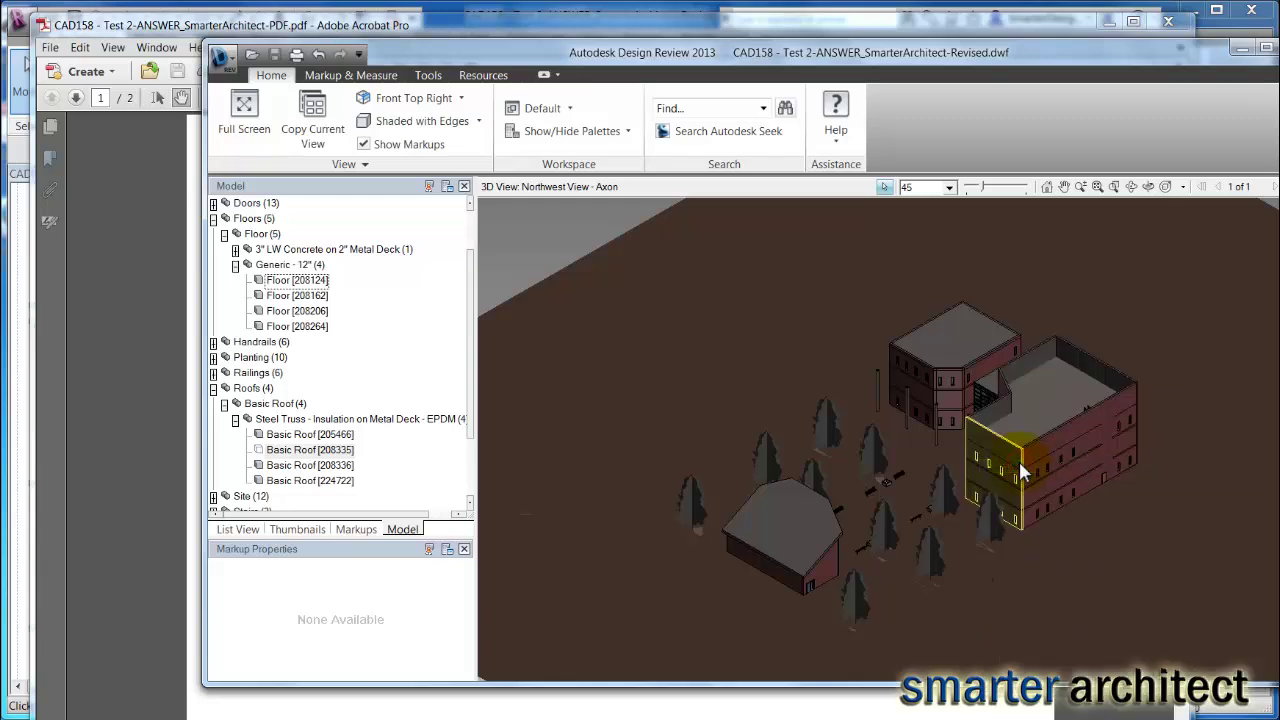
click(957, 355)
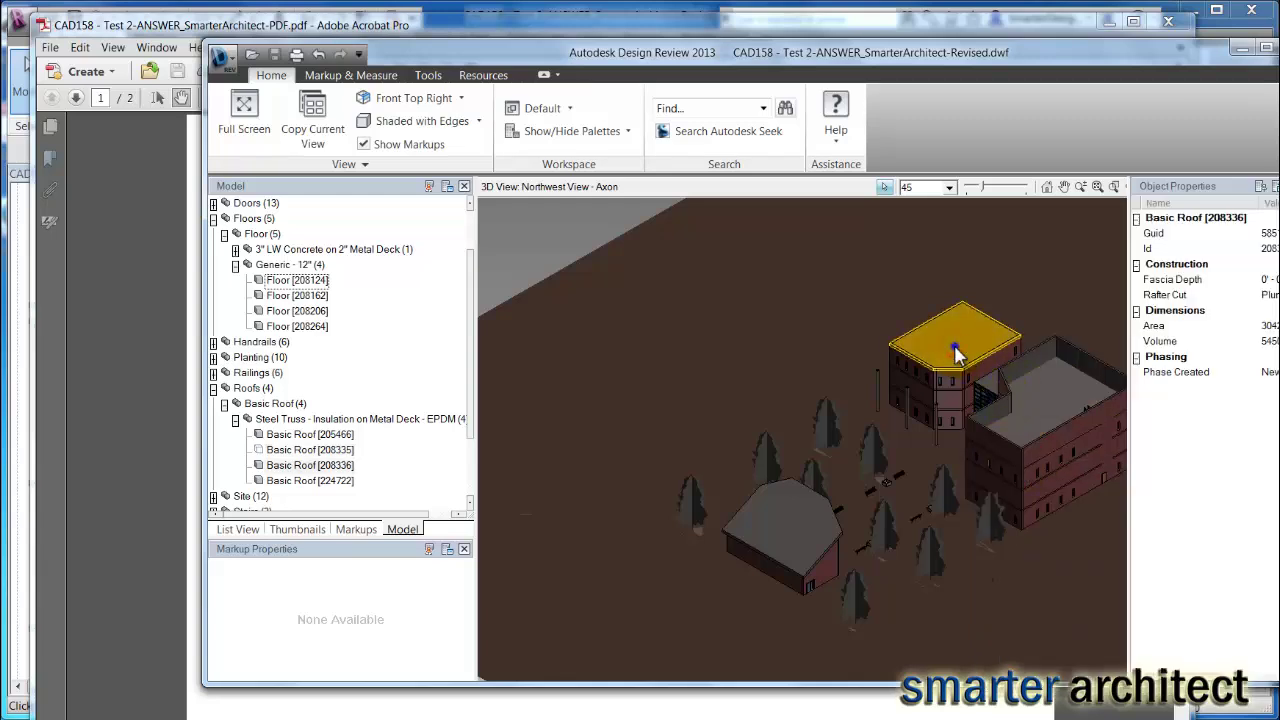
right_click(957, 355)
click(990, 400)
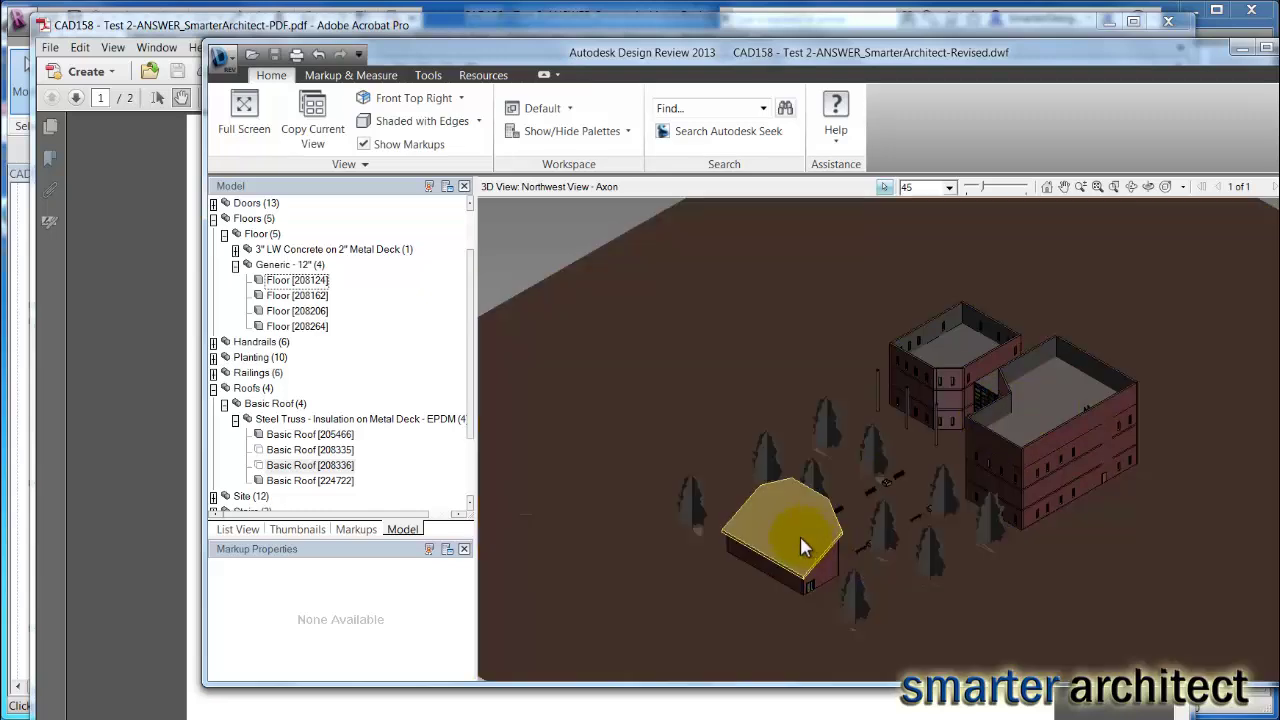
click(800, 536)
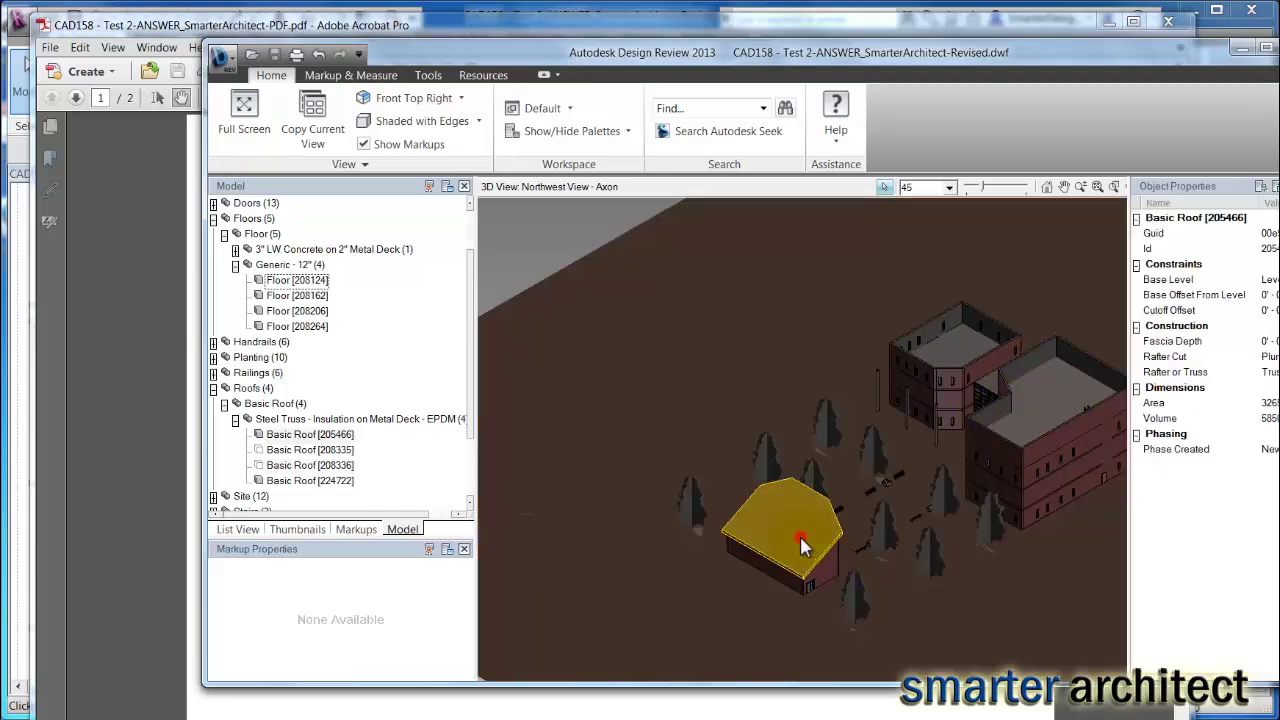
right_click(800, 538)
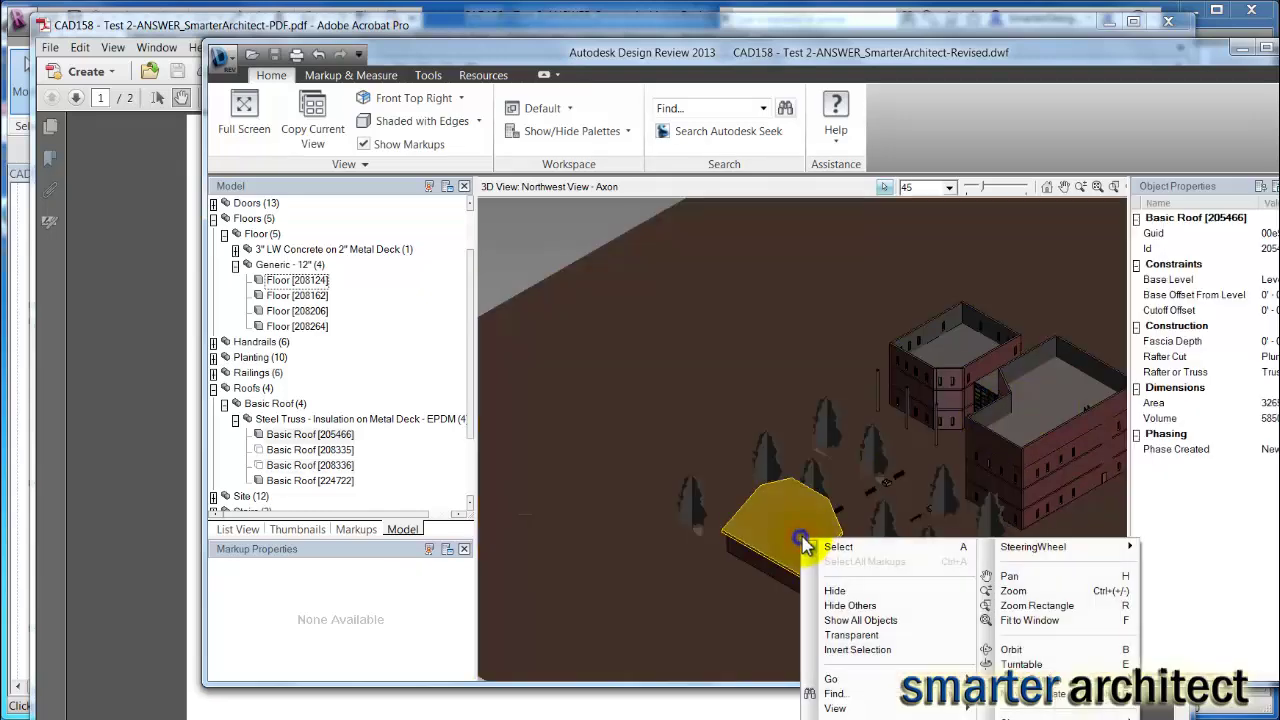
click(944, 590)
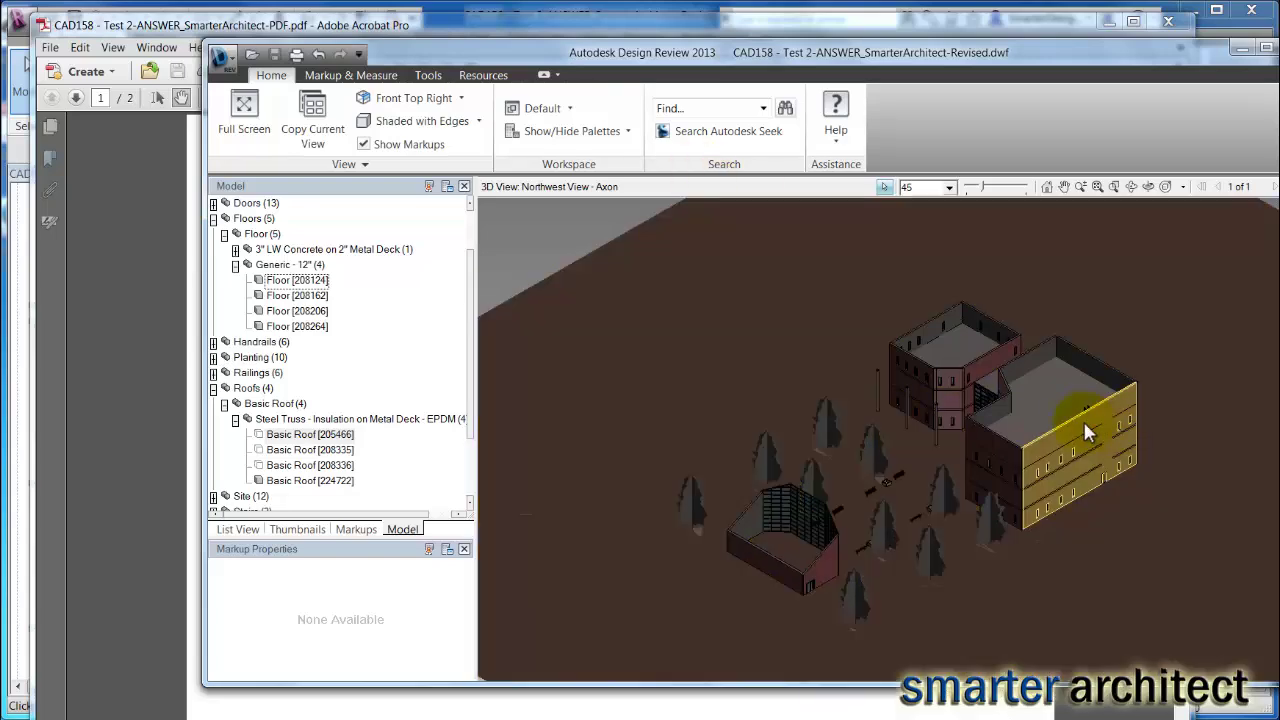
Hide one exterior brick wall of the larger building to expose its floors.
click(1083, 421)
right_click(1080, 428)
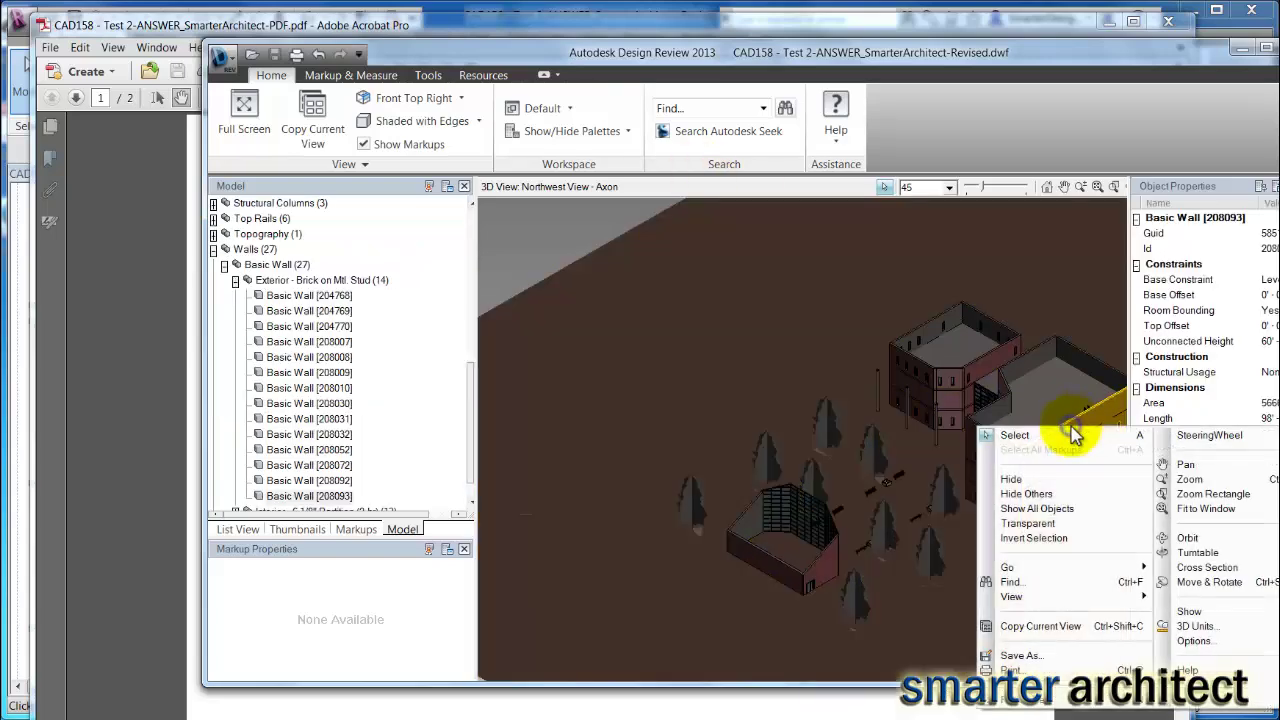
click(1044, 478)
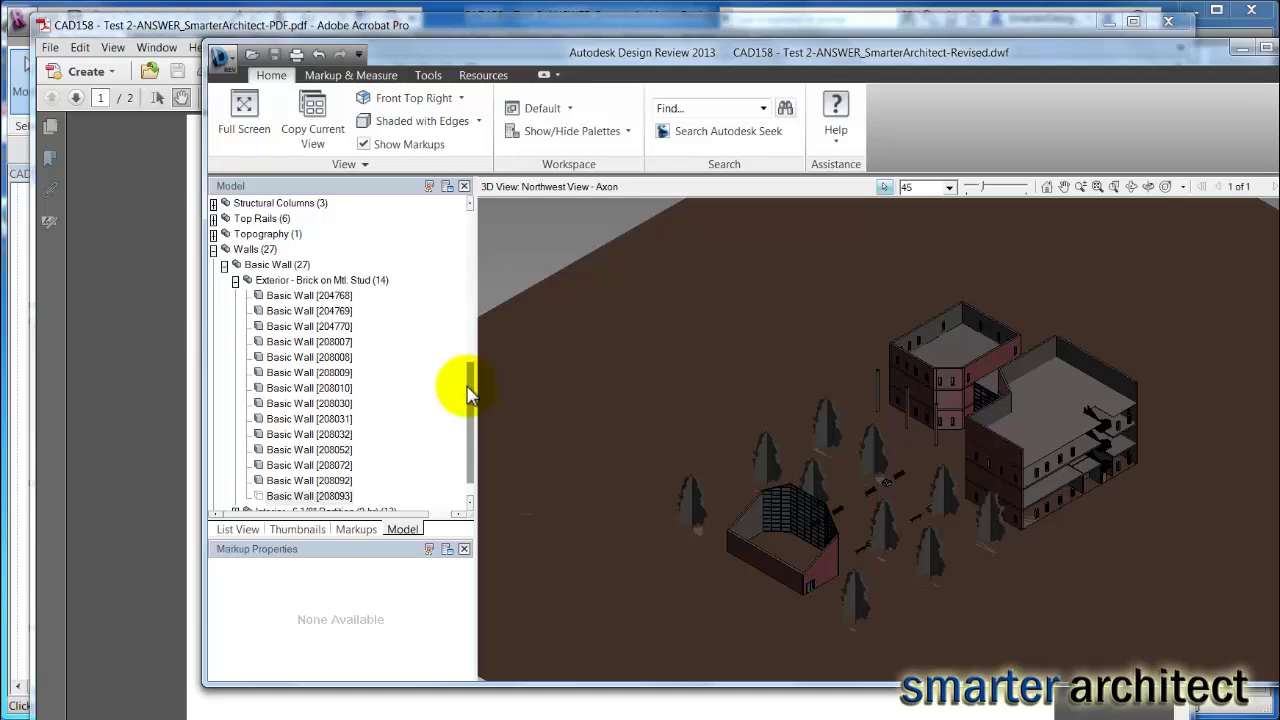
Unhide the house, right and left Basic Roof entries from the Model palette's Roofs list.
drag(466, 380, 486, 286)
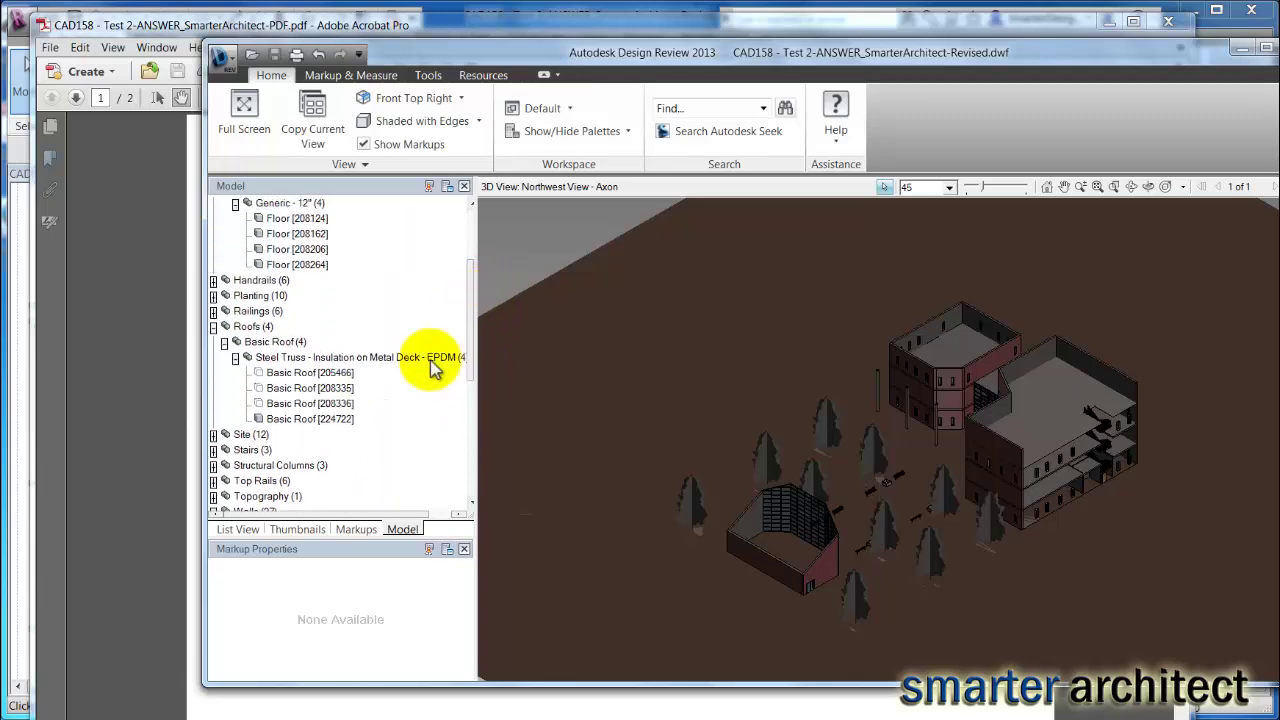
click(290, 372)
click(283, 419)
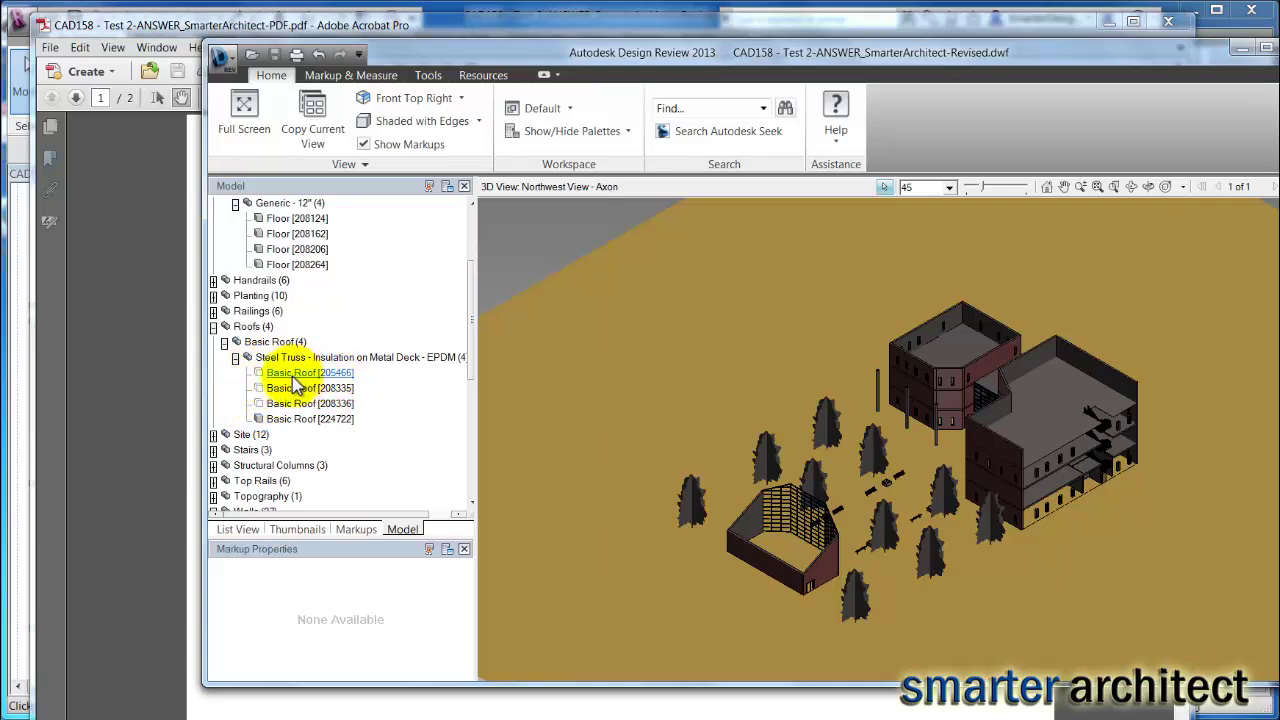
right_click(295, 378)
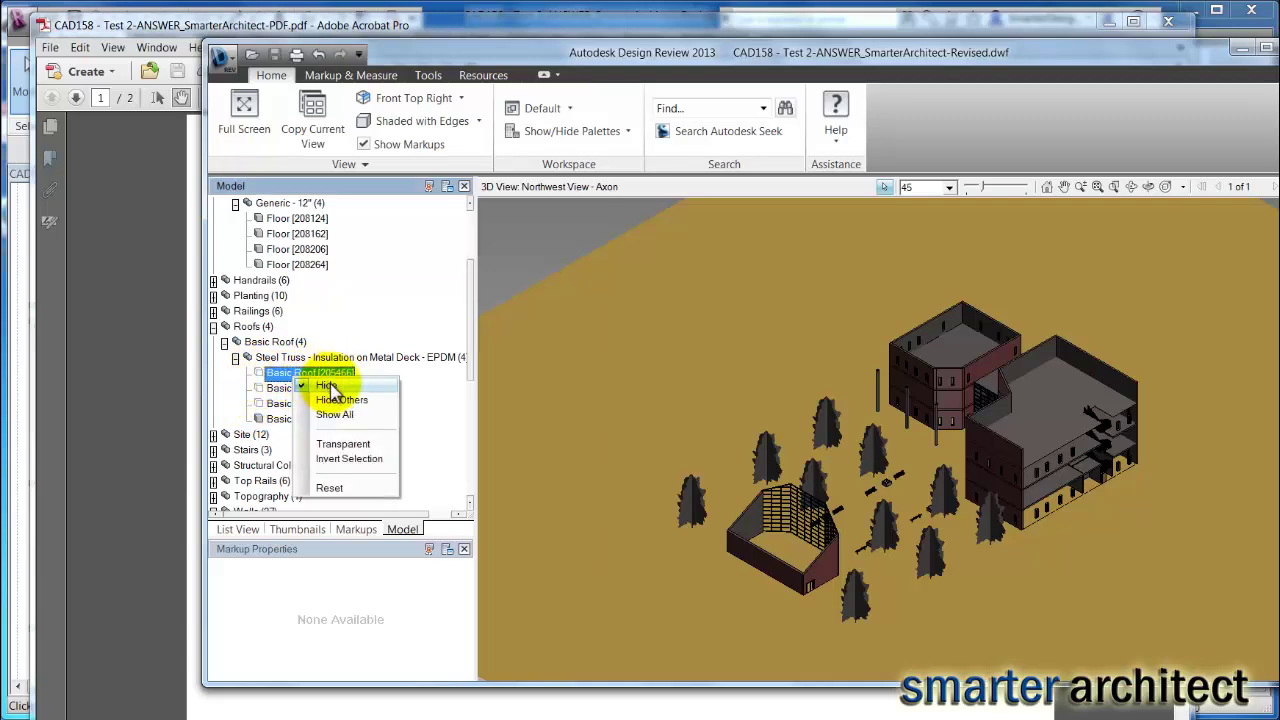
click(327, 387)
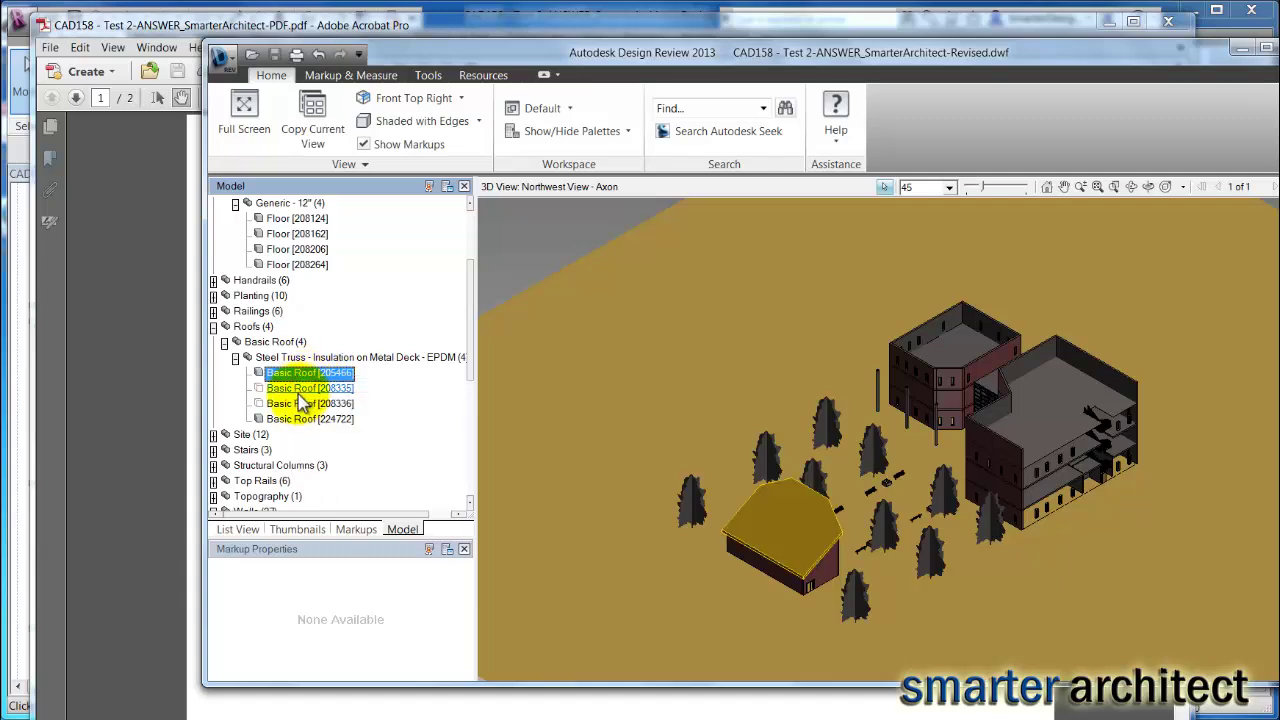
right_click(284, 390)
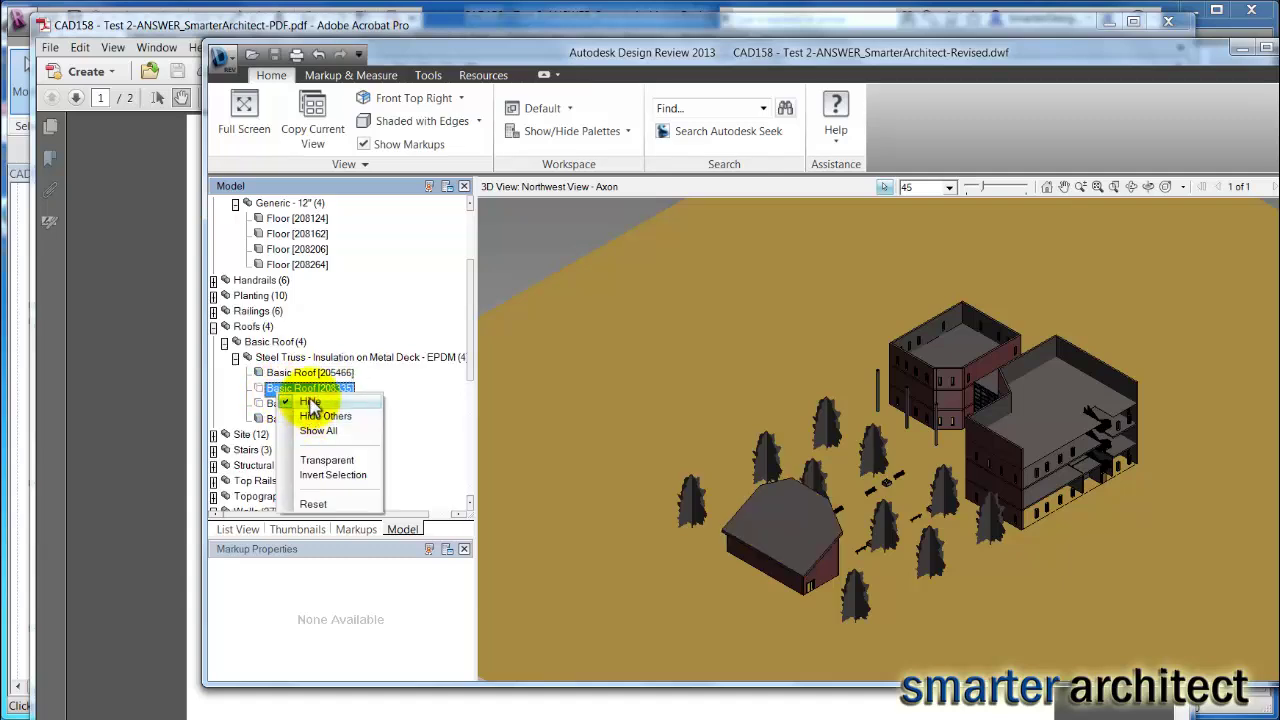
click(310, 401)
click(310, 403)
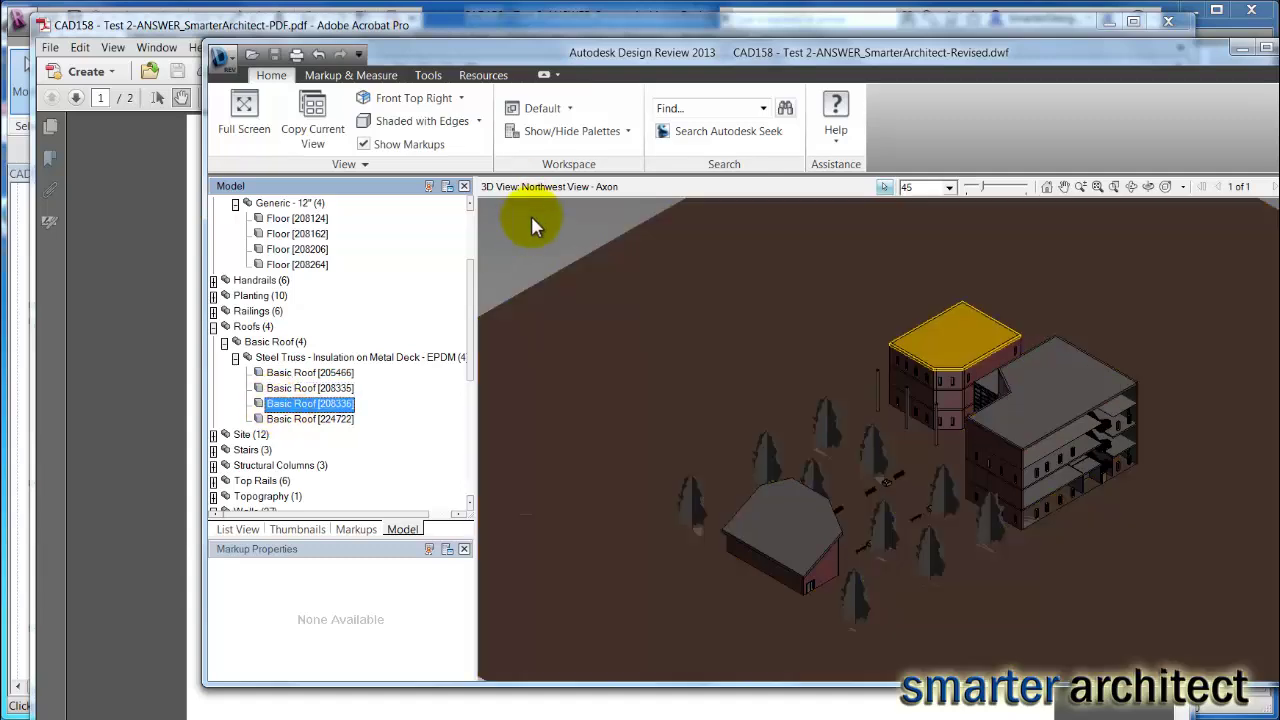
Clear the roof selection so nothing in the model stays highlighted.
click(531, 225)
click(480, 306)
scroll(380, 255, up, 3)
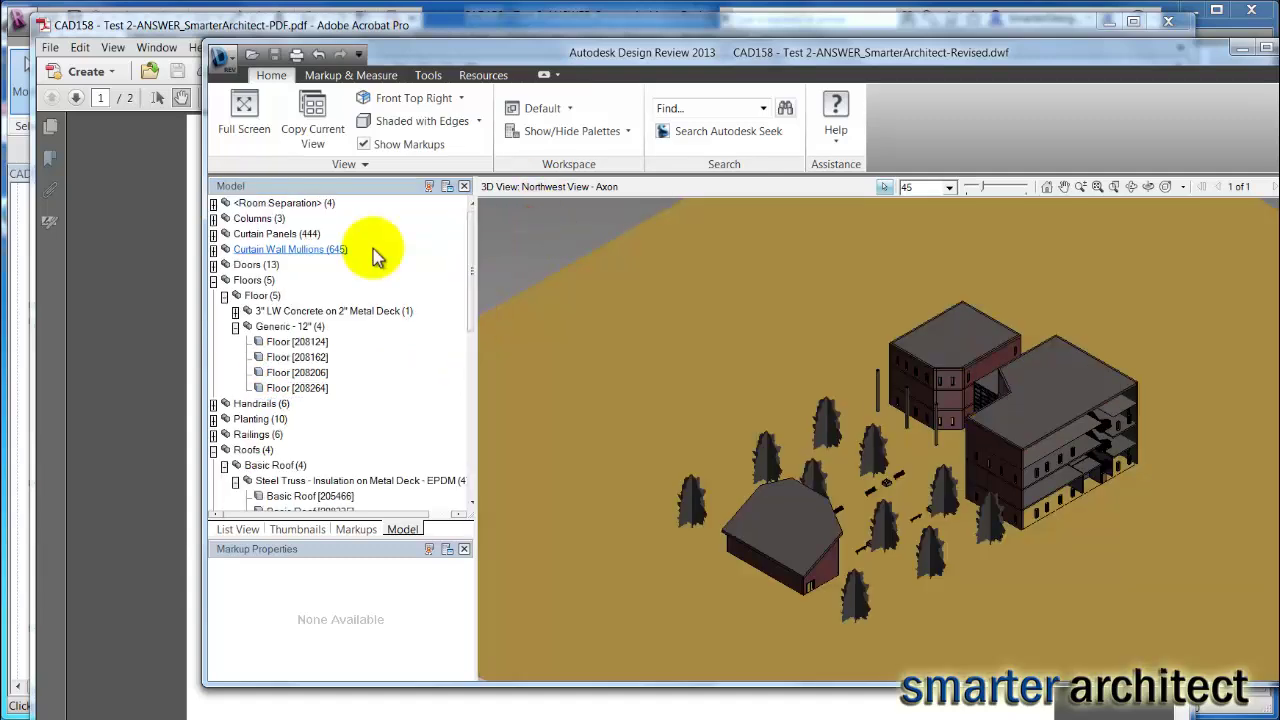
click(486, 243)
click(1048, 247)
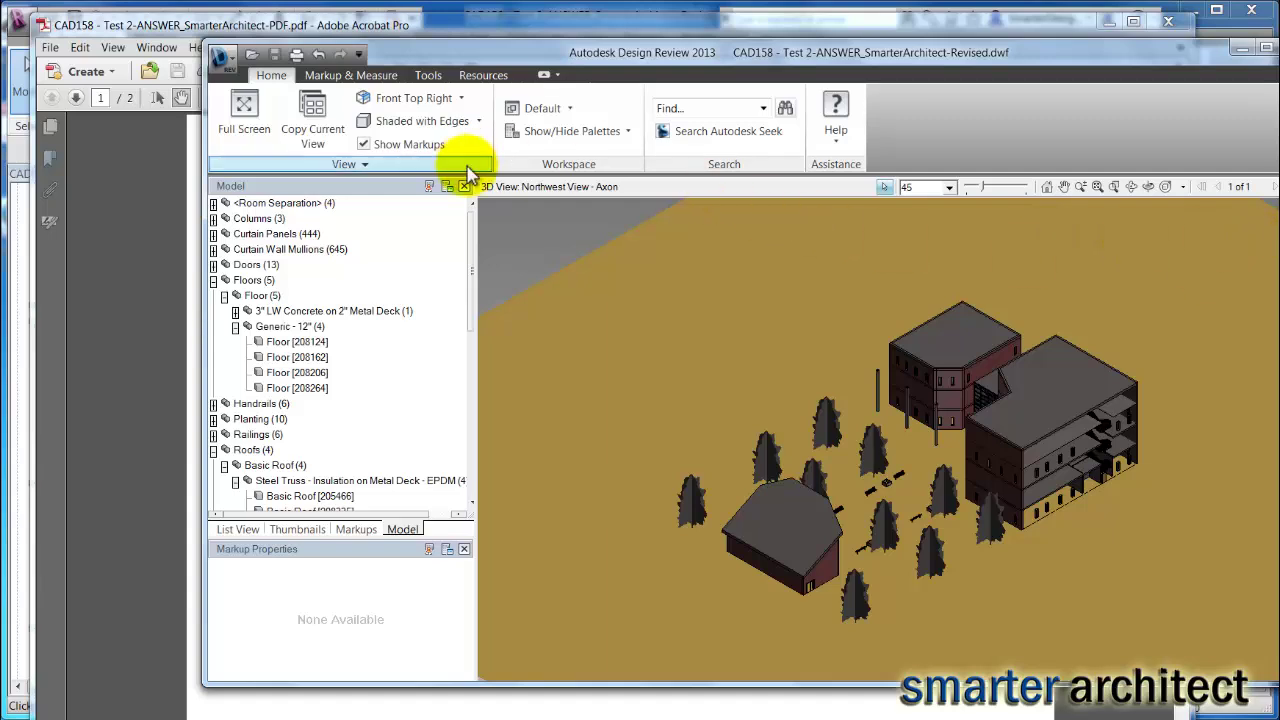
Switch the preset view from Front Top Right to Front Top Left.
click(461, 100)
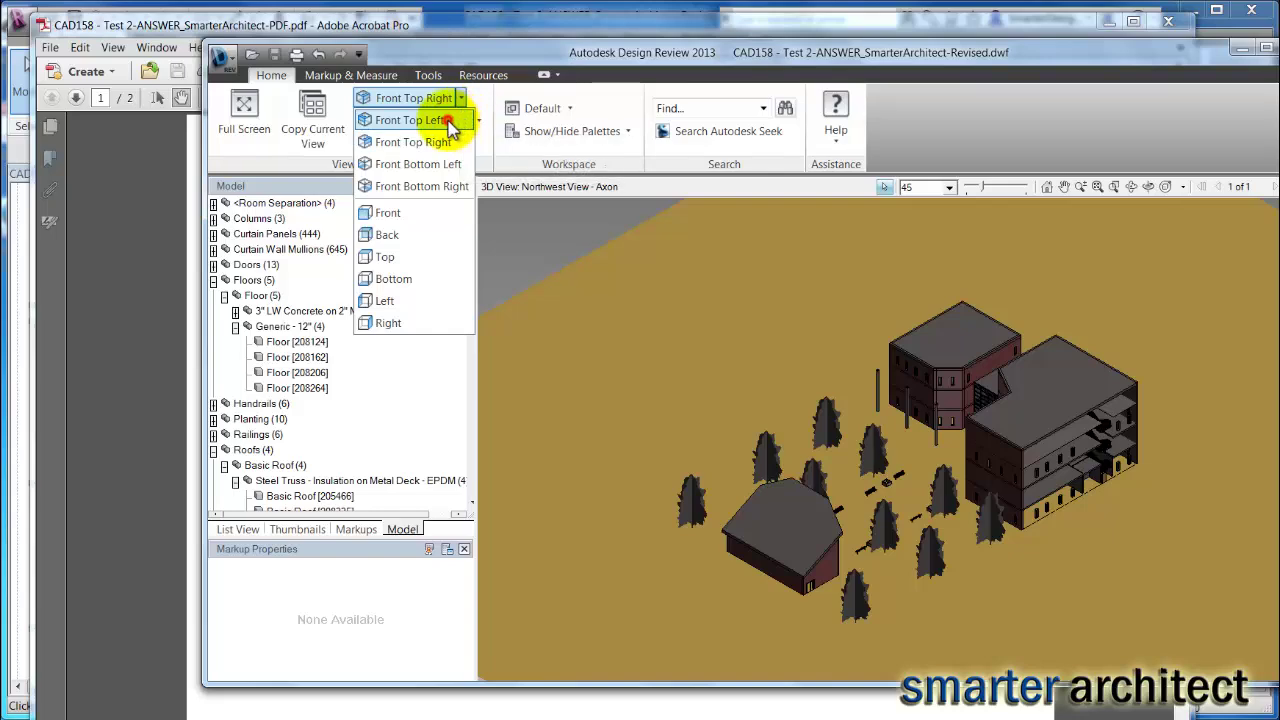
click(459, 120)
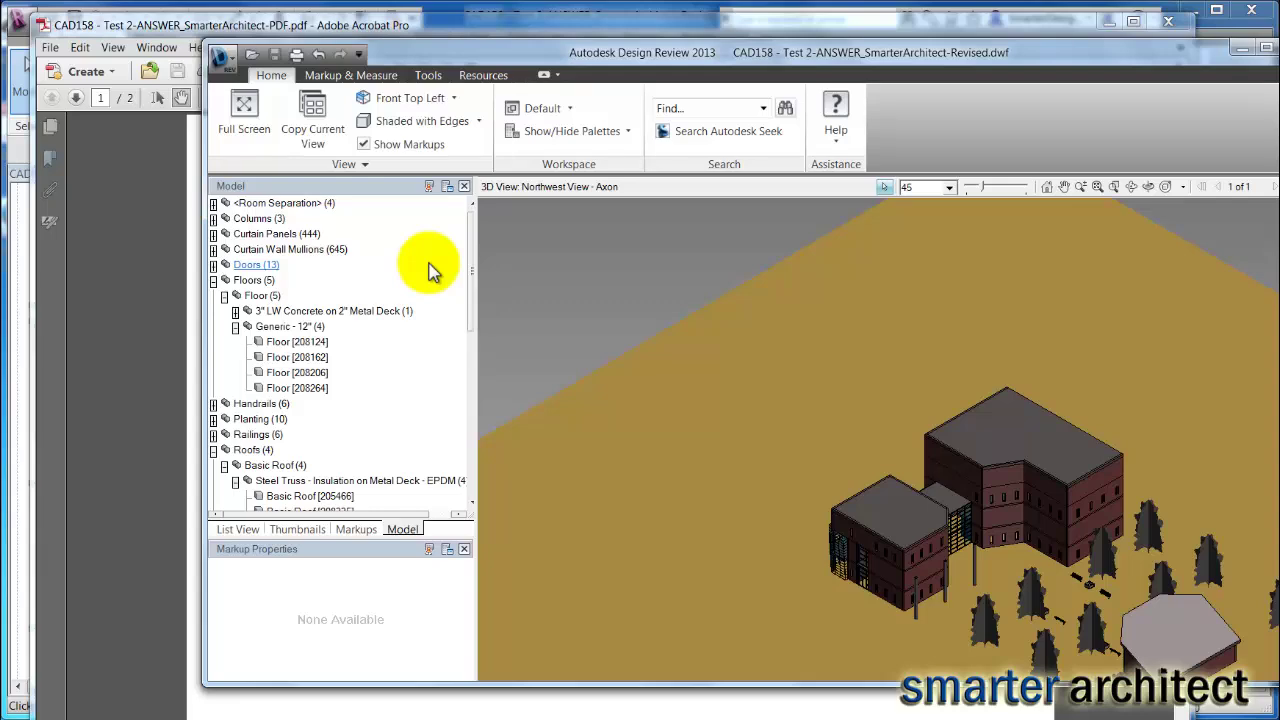
Zoom and pan the model to a close-up of both brick buildings and the smaller house.
scroll(651, 271, down, 3)
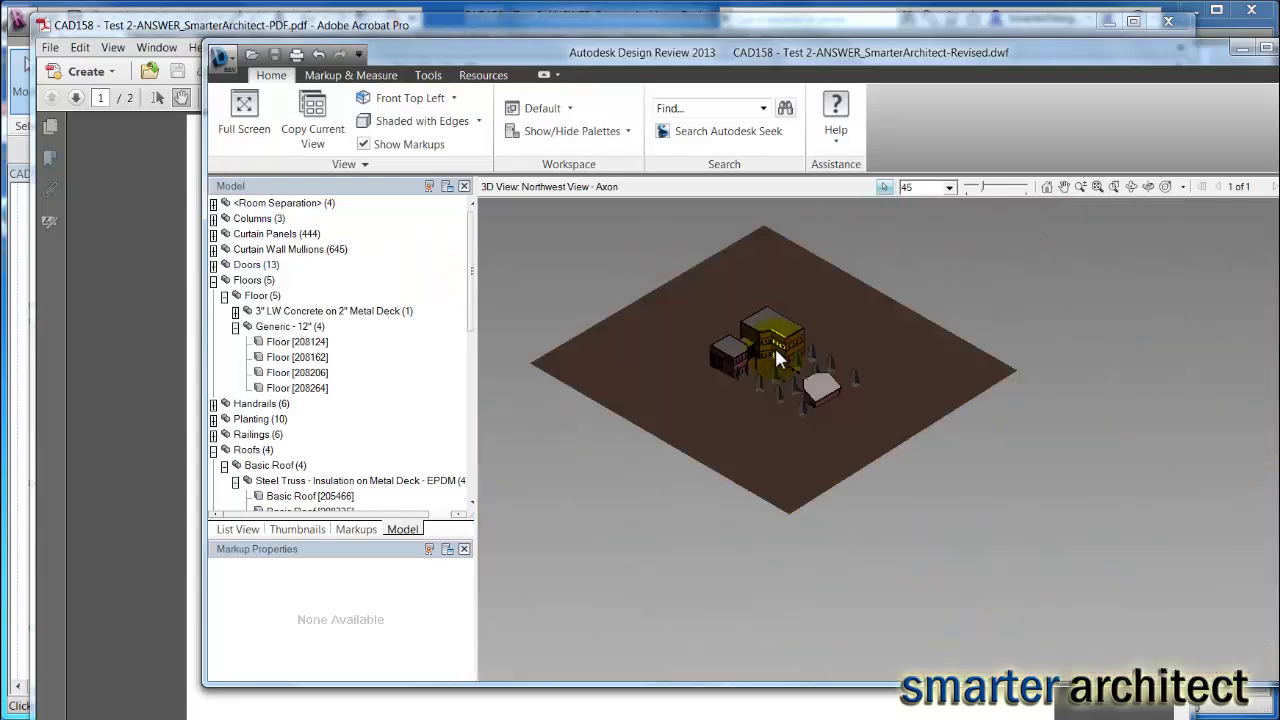
scroll(776, 345, up, 5)
scroll(783, 345, down, 1)
middle_drag(783, 345, 937, 396)
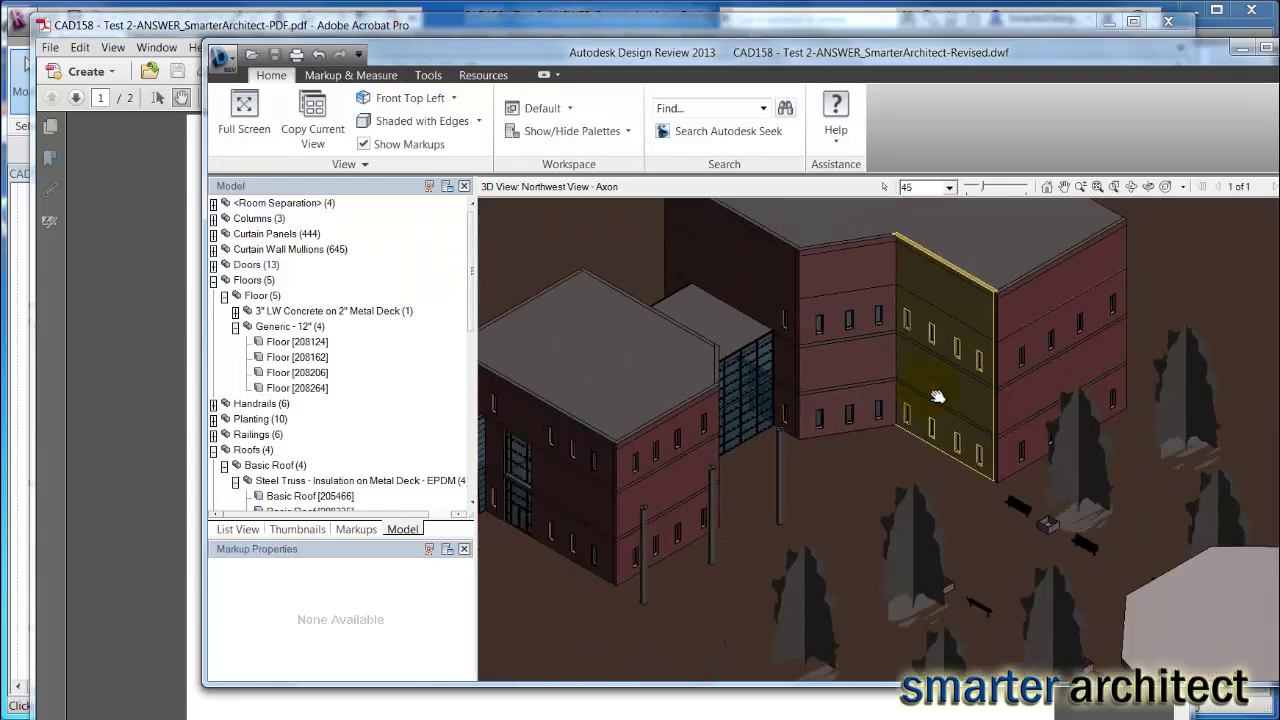
scroll(930, 390, down, 3)
scroll(930, 390, up, 2)
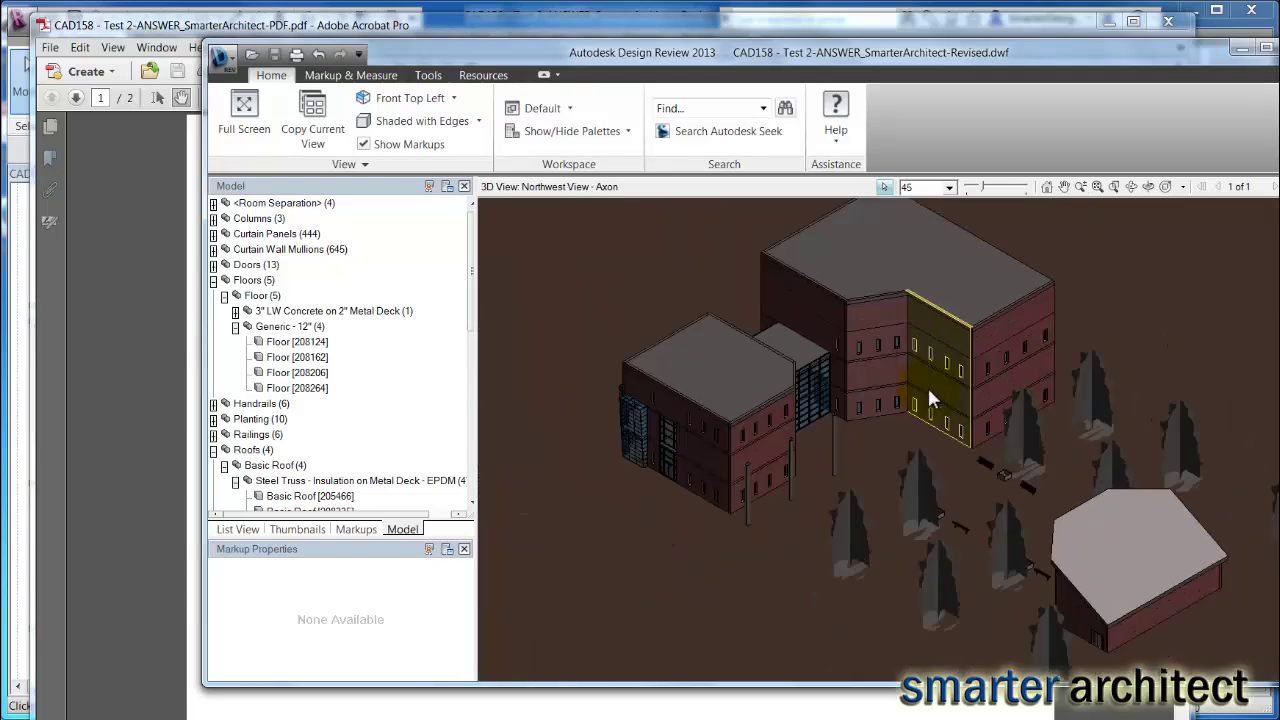